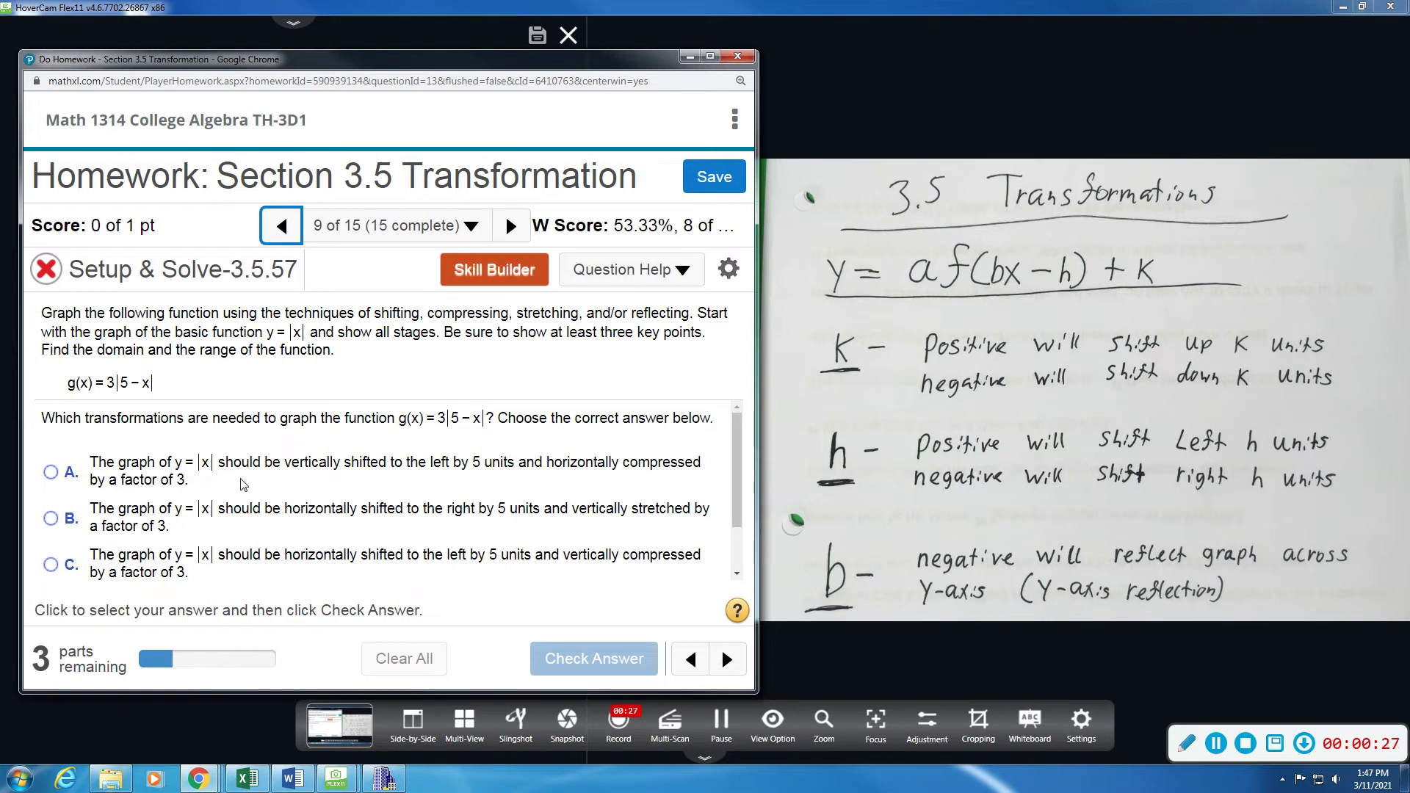
Scroll the homework down and back up while the b and a rules show under the camera
{"action": "scroll", "coordinate": [243, 485], "scroll_direction": "down", "scroll_amount": 2}
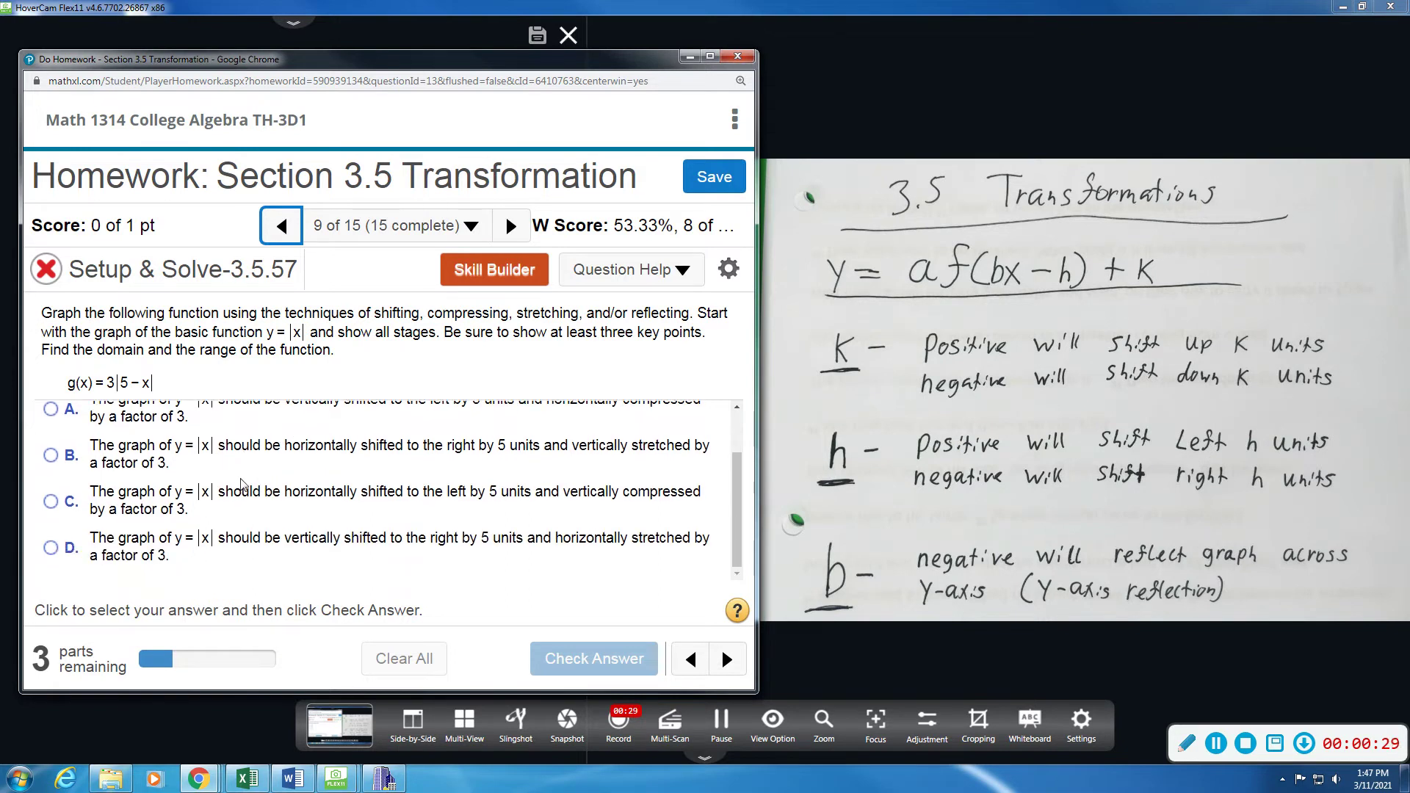
{"action": "scroll", "coordinate": [243, 485], "scroll_direction": "up", "scroll_amount": 2}
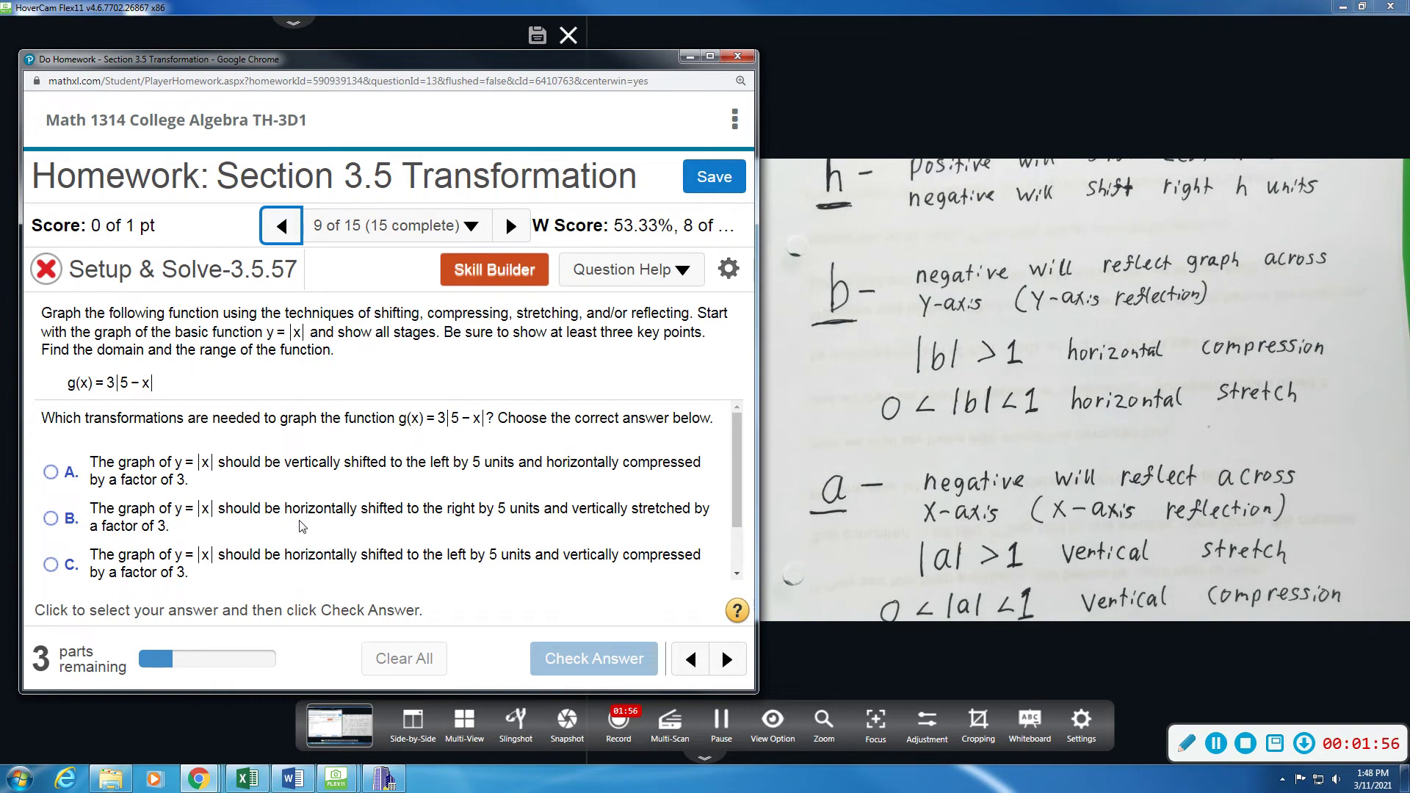
Open the TI-83 calculator alongside and select choice B: shifted right 5, vertically stretched by 3
{"action": "scroll", "coordinate": [299, 524], "scroll_direction": "down", "scroll_amount": 1}
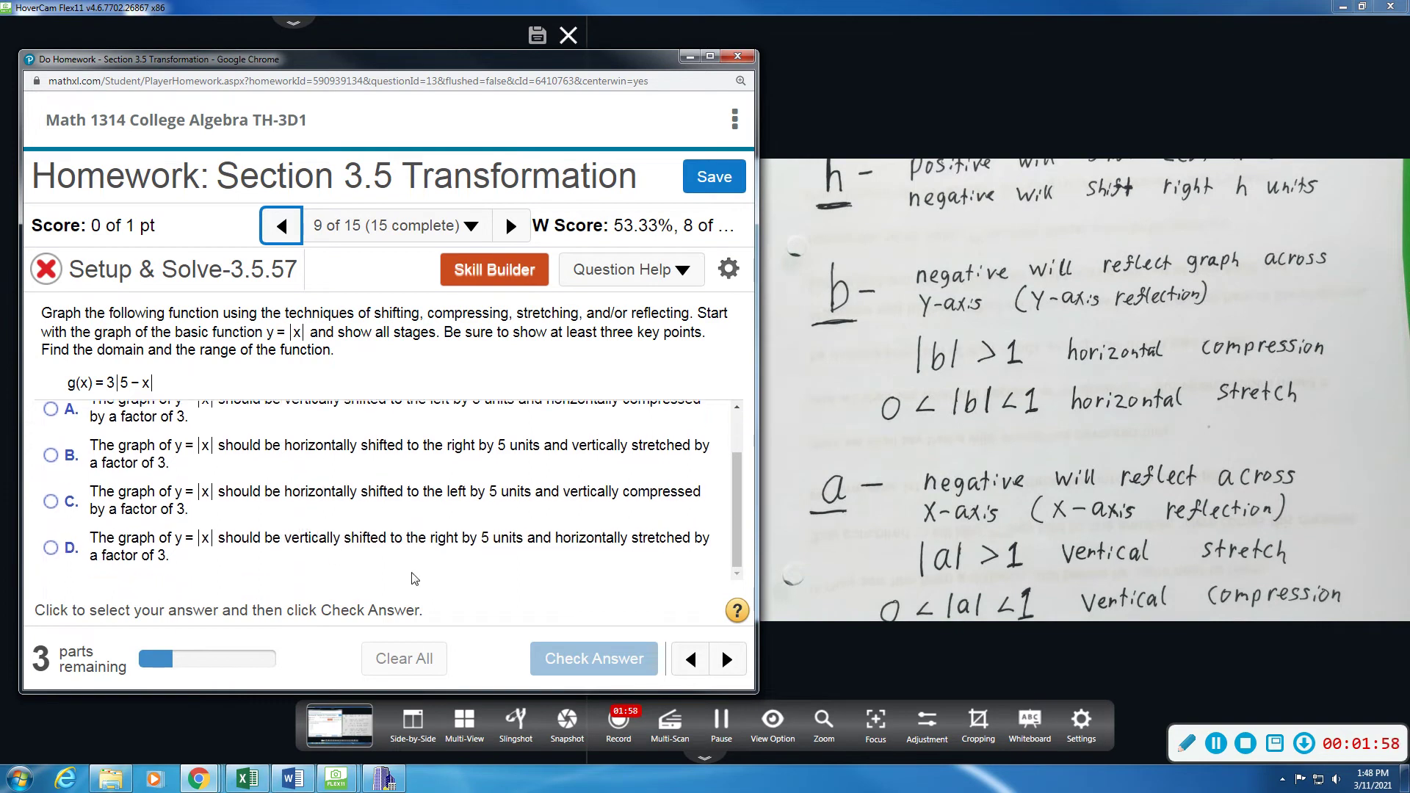
{"action": "scroll", "coordinate": [376, 499], "scroll_direction": "up", "scroll_amount": 1}
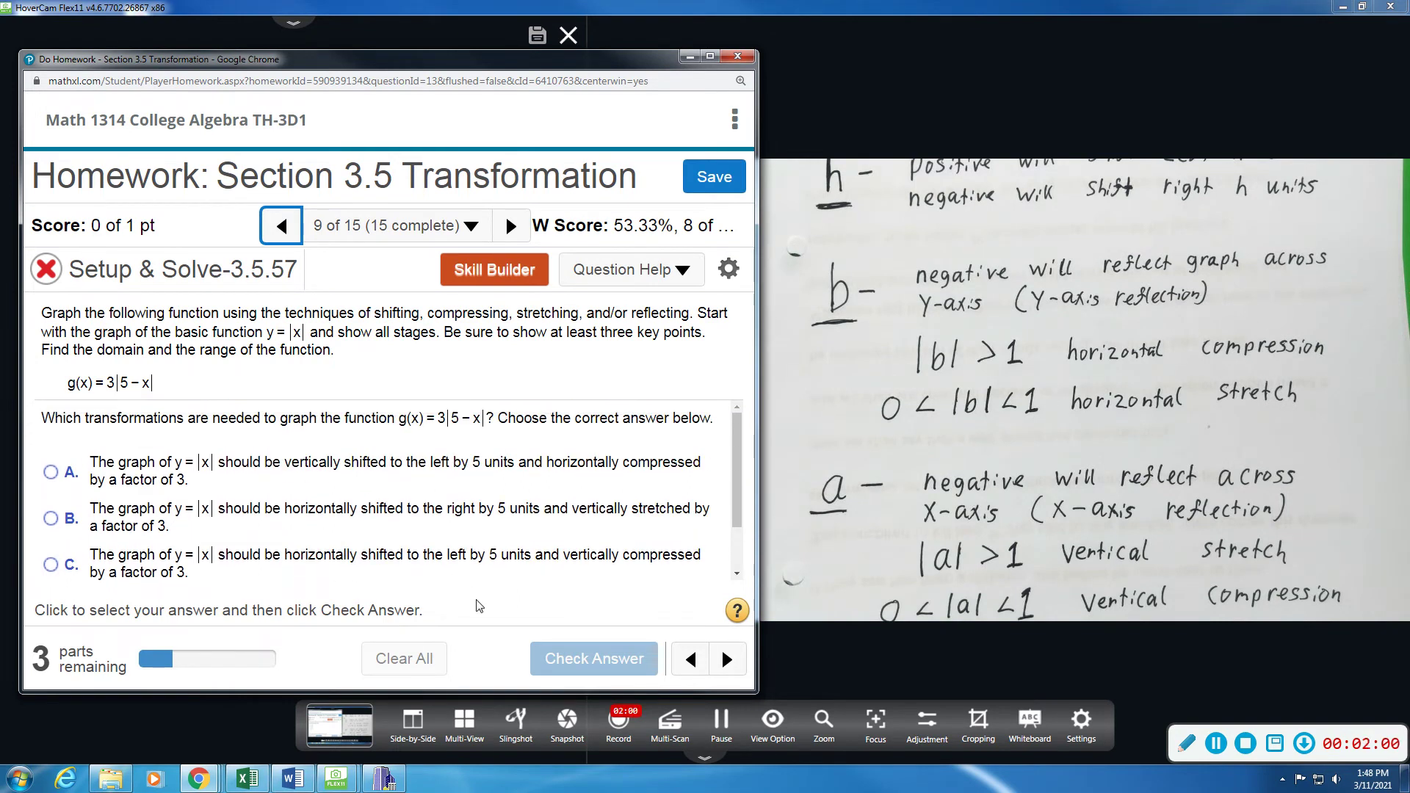
{"action": "left_click", "coordinate": [386, 781]}
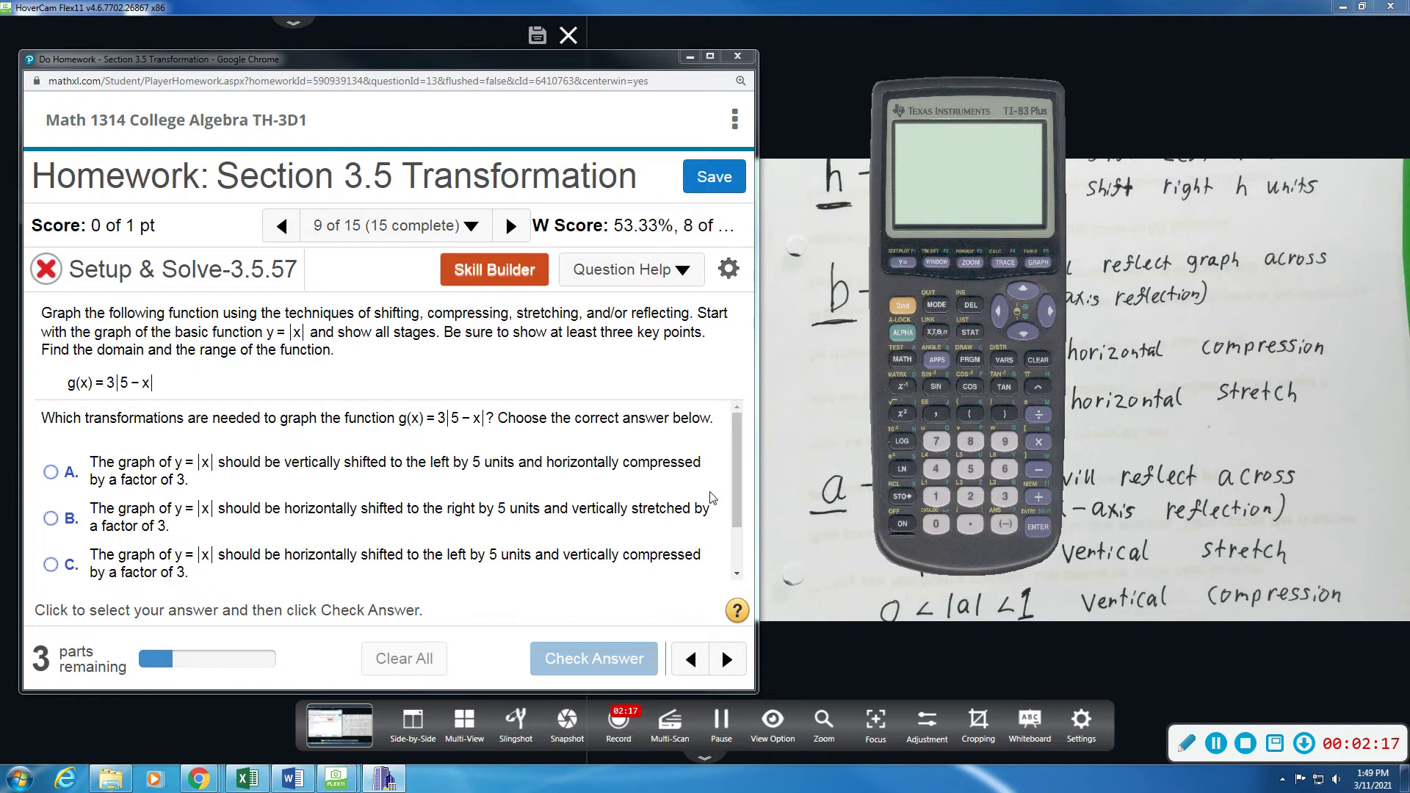
{"action": "scroll", "coordinate": [738, 474], "scroll_direction": "down", "scroll_amount": 2}
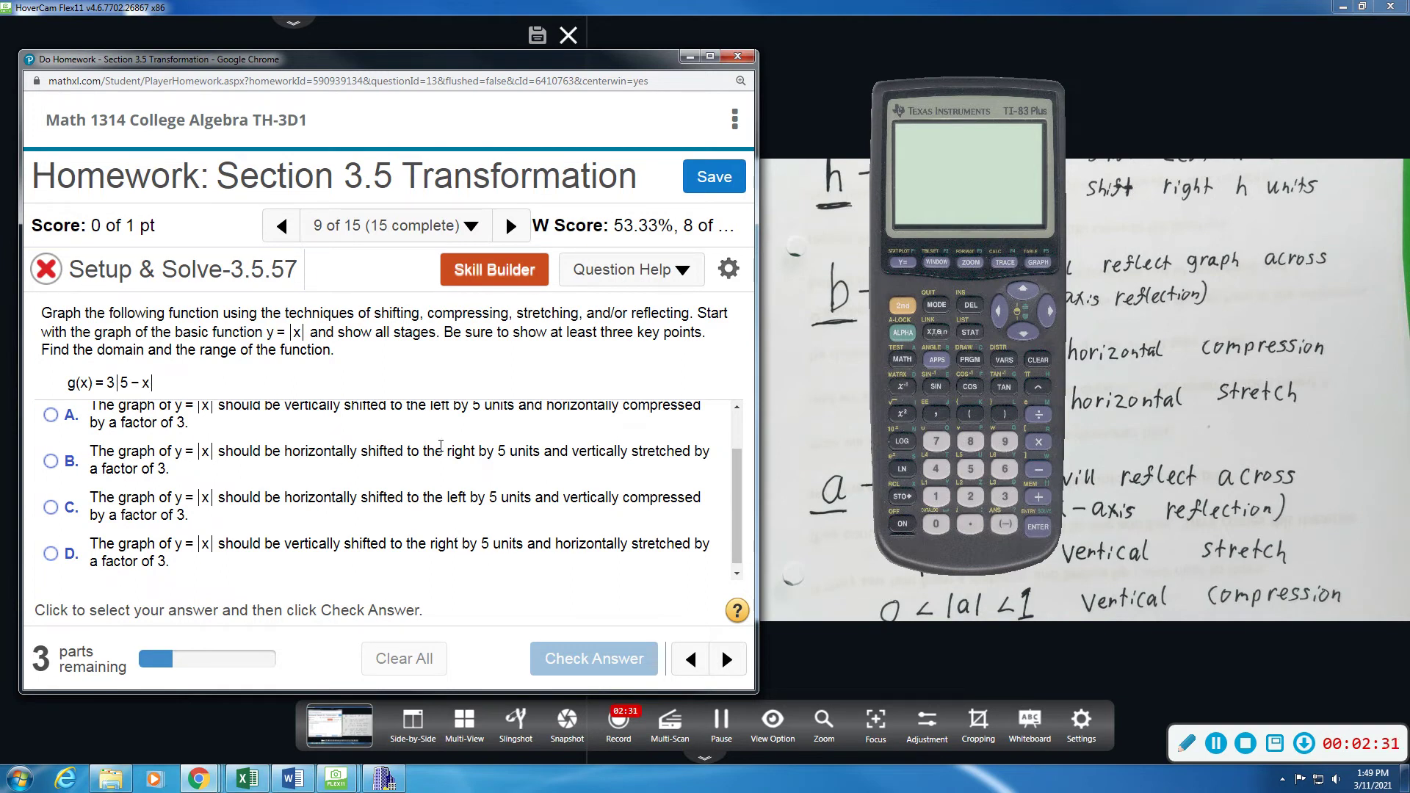
{"action": "left_click", "coordinate": [462, 459]}
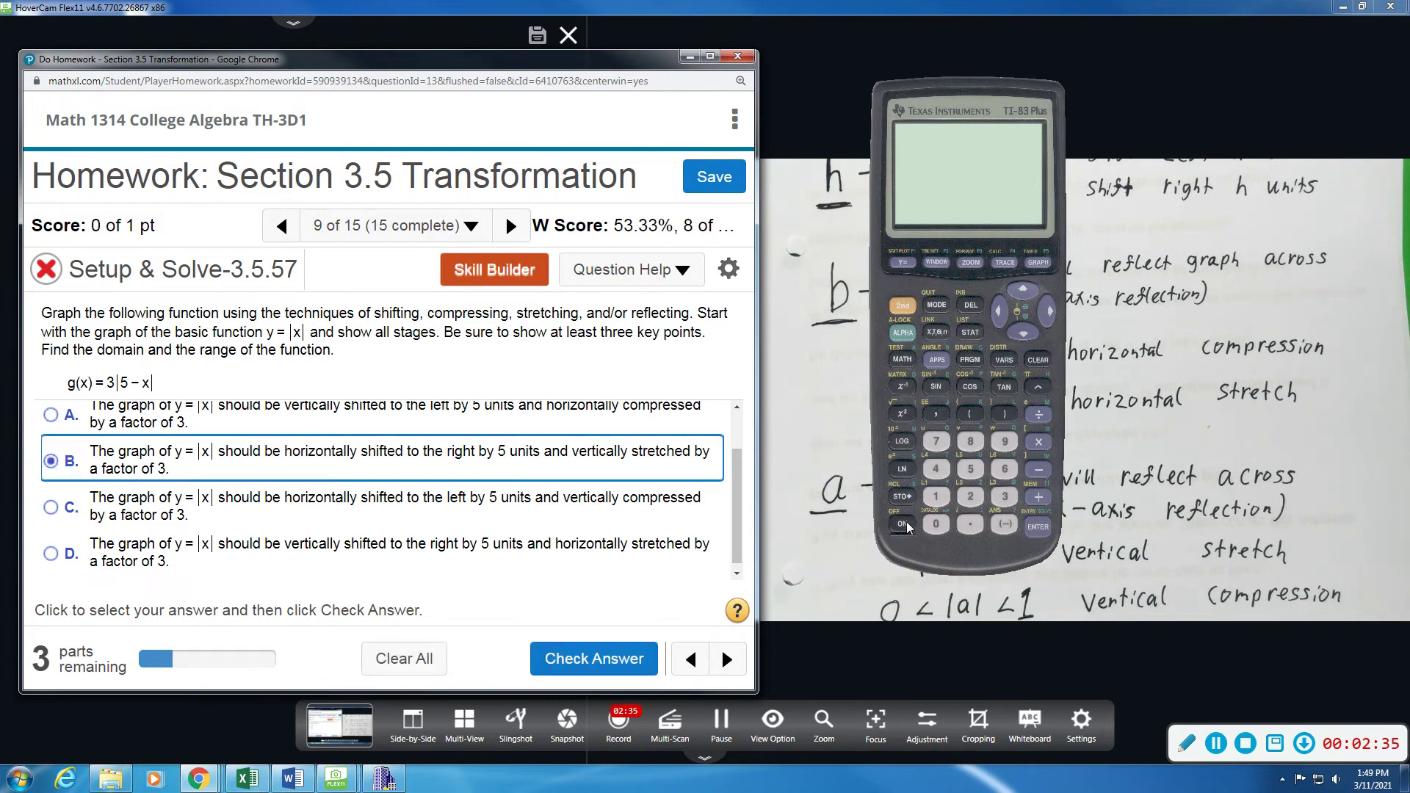
Turn on the TI-83, clear Y1, enter 3abs(5-X) and graph it
{"action": "left_click", "coordinate": [906, 523]}
{"action": "left_click", "coordinate": [898, 261]}
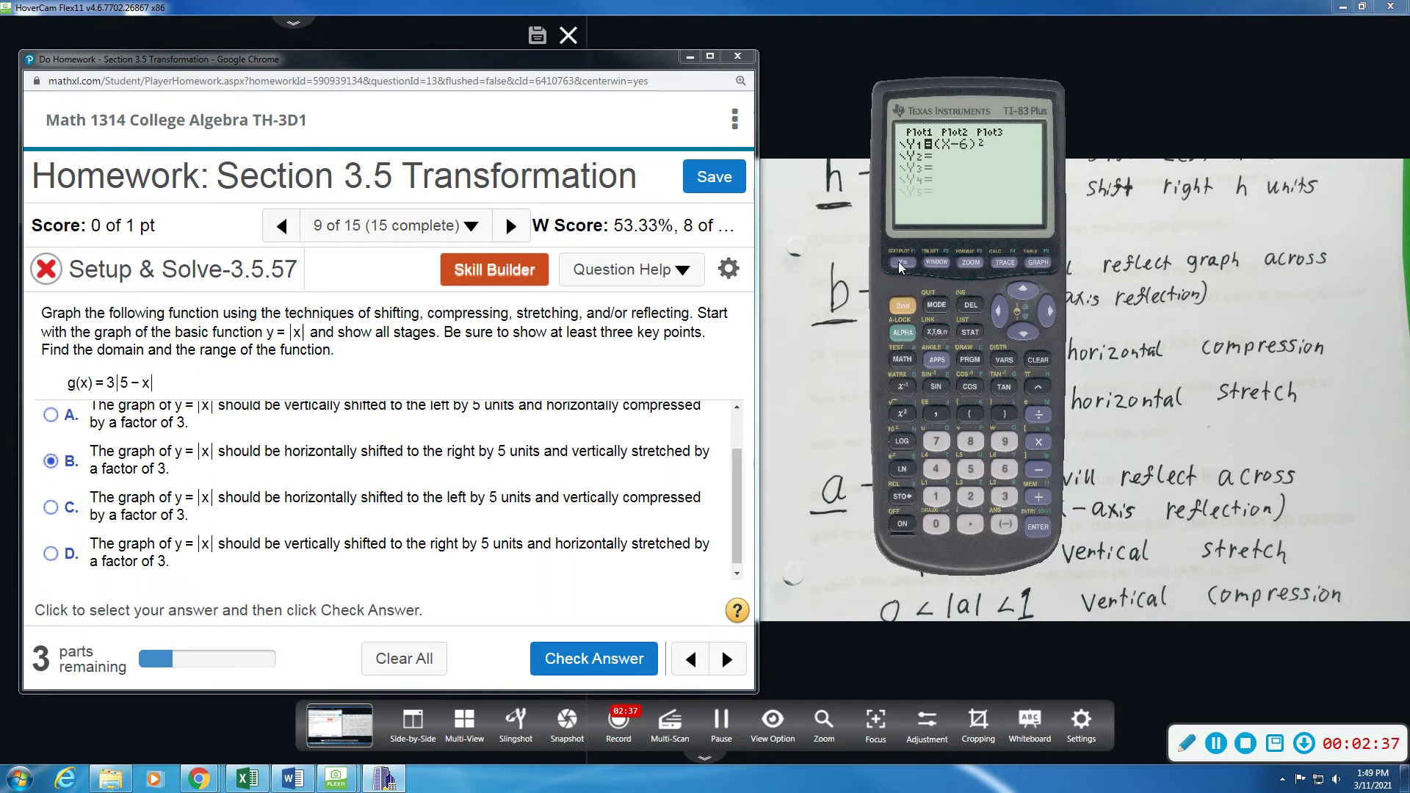
{"action": "left_click", "coordinate": [1047, 362]}
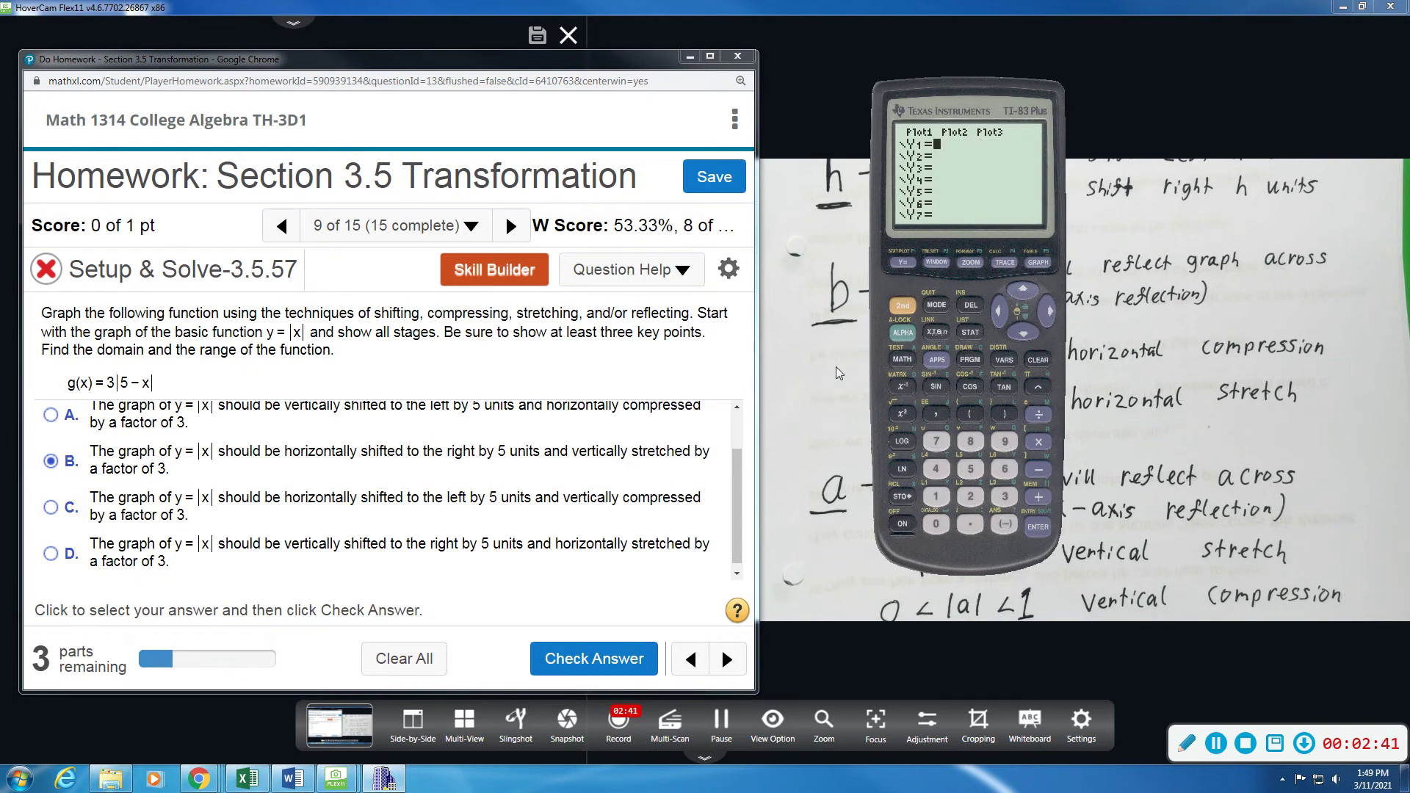
{"action": "left_click", "coordinate": [1013, 499]}
{"action": "left_click", "coordinate": [903, 360]}
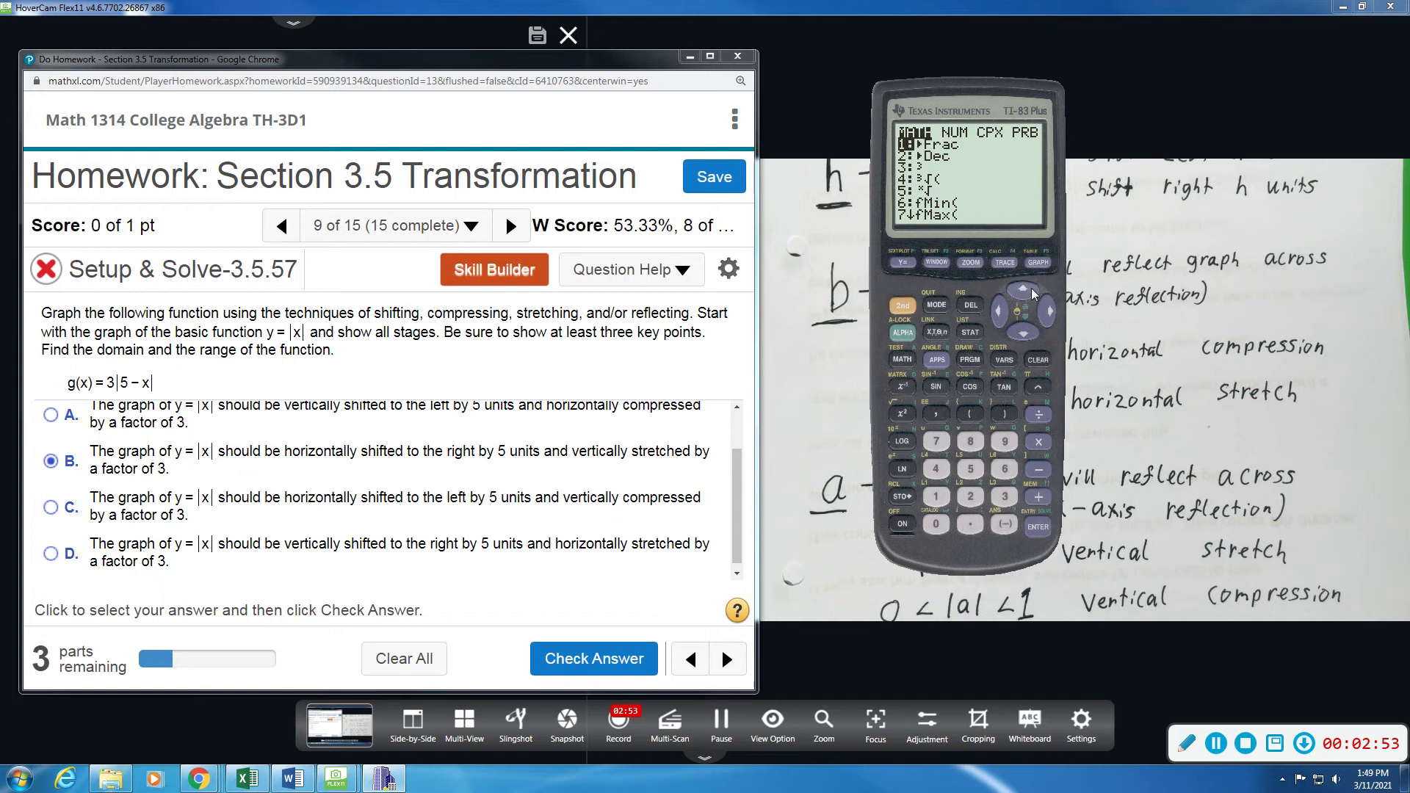
{"action": "left_click", "coordinate": [1041, 310]}
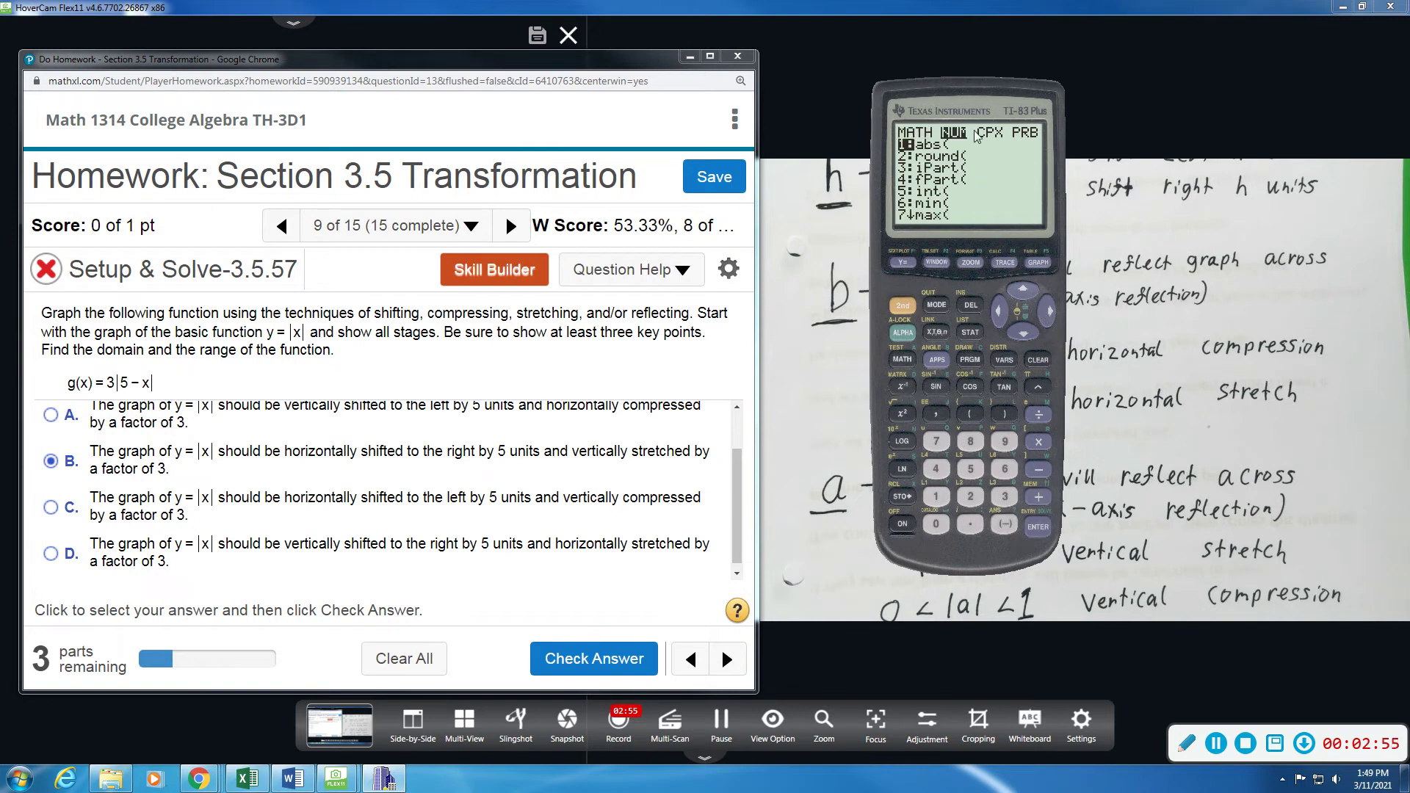
{"action": "left_click", "coordinate": [1038, 527]}
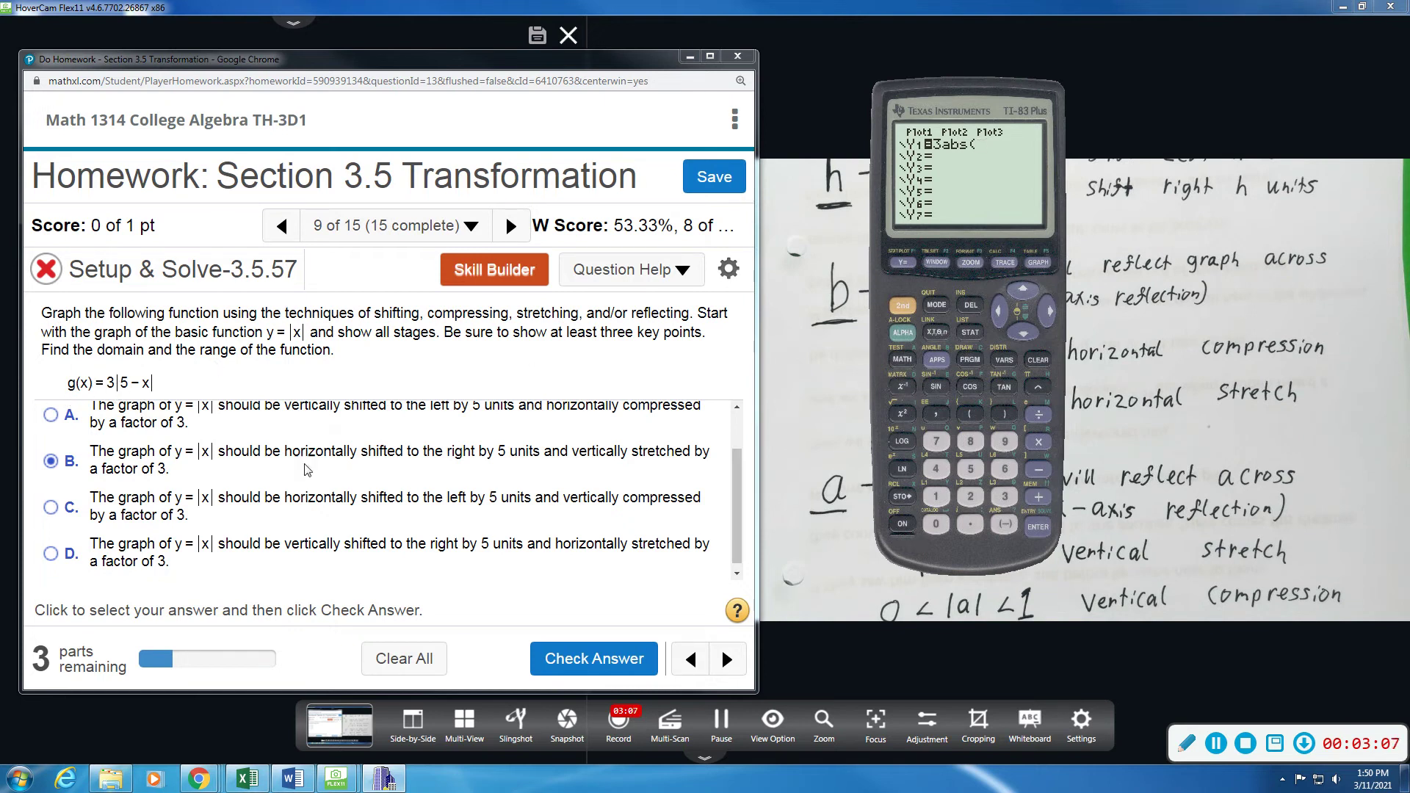
{"action": "type", "text": "5-X"}
{"action": "left_click", "coordinate": [1011, 413]}
{"action": "left_click", "coordinate": [1042, 263]}
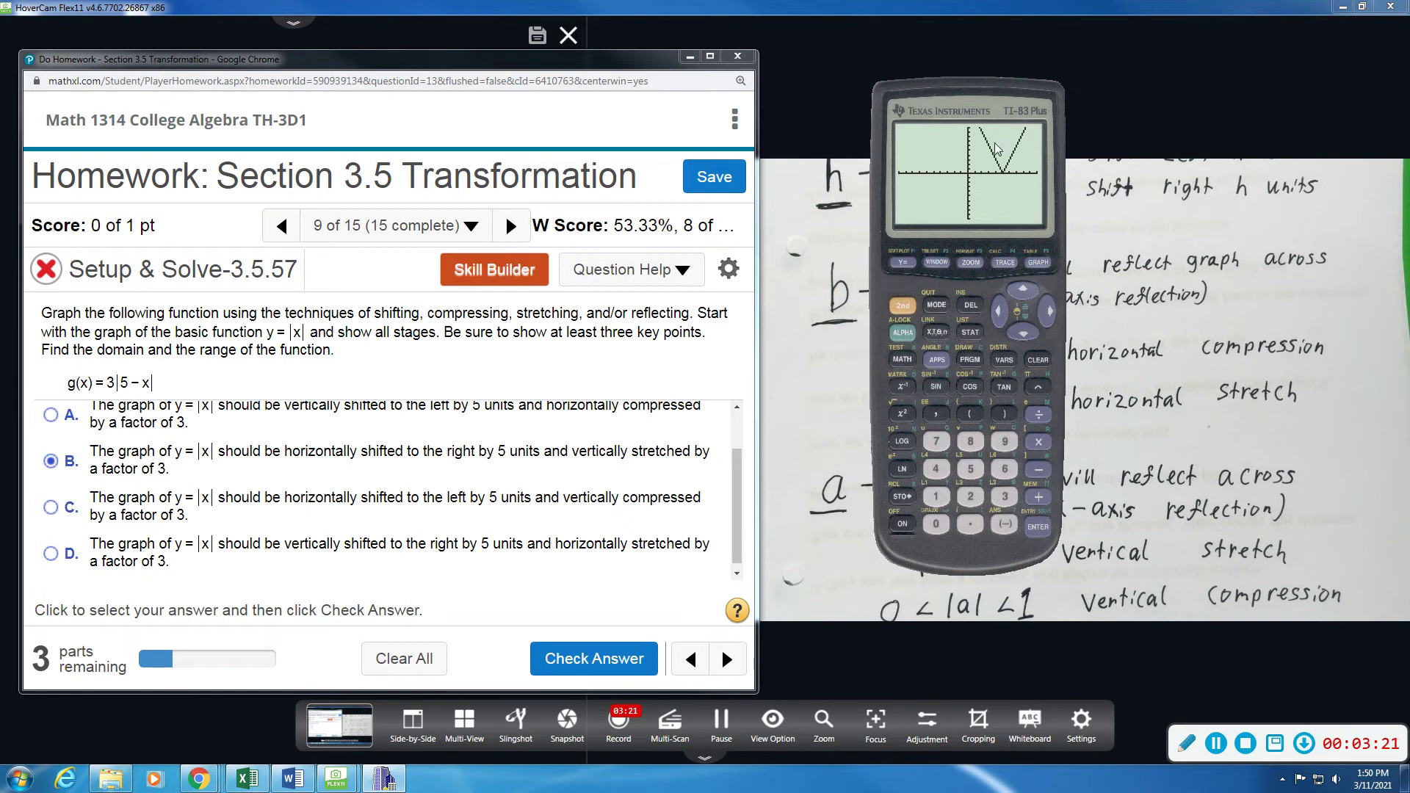
Enter abs(X) as Y2 and graph it together with Y1=3abs(5−X)
{"action": "left_click", "coordinate": [903, 263]}
{"action": "left_click", "coordinate": [909, 358]}
{"action": "left_click", "coordinate": [1047, 307]}
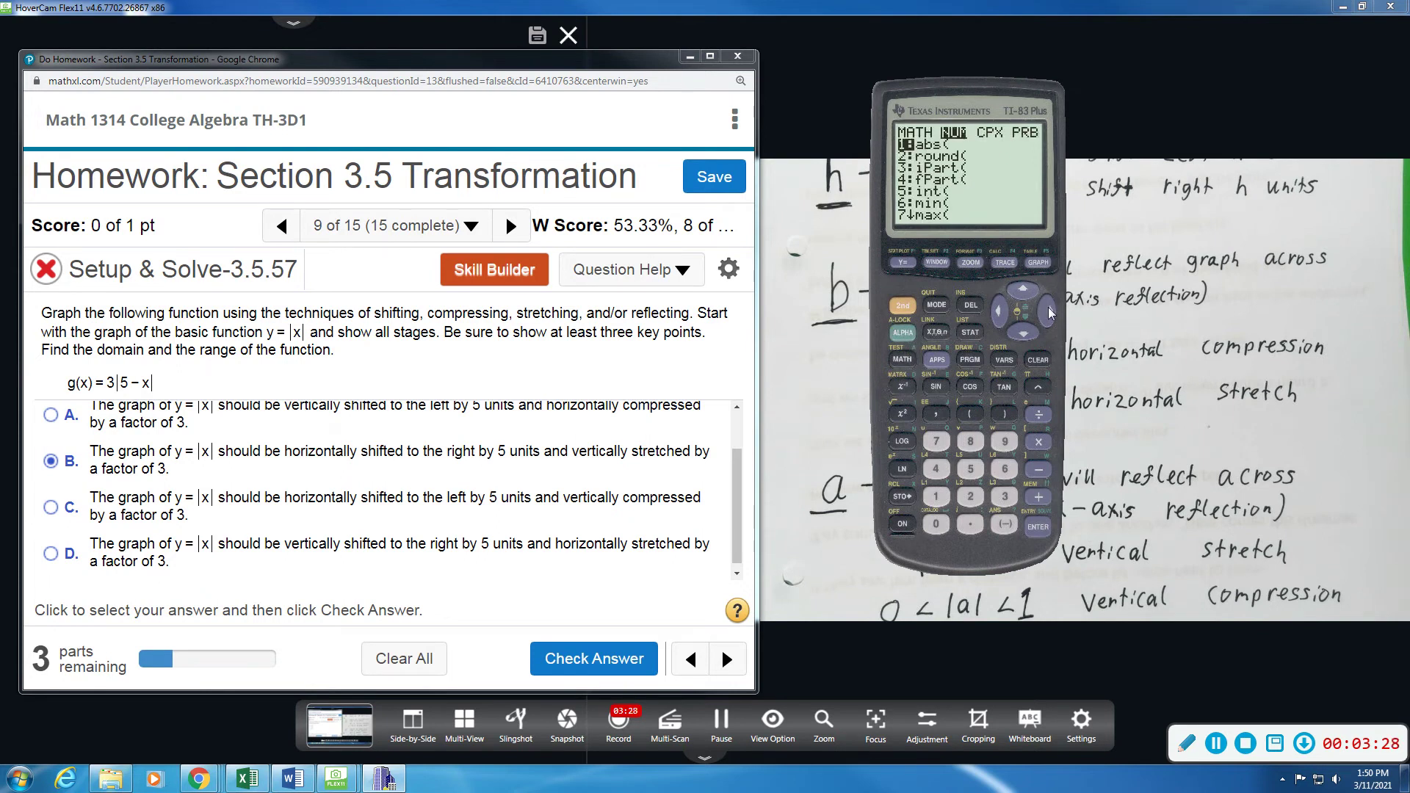
{"action": "left_click", "coordinate": [1041, 518]}
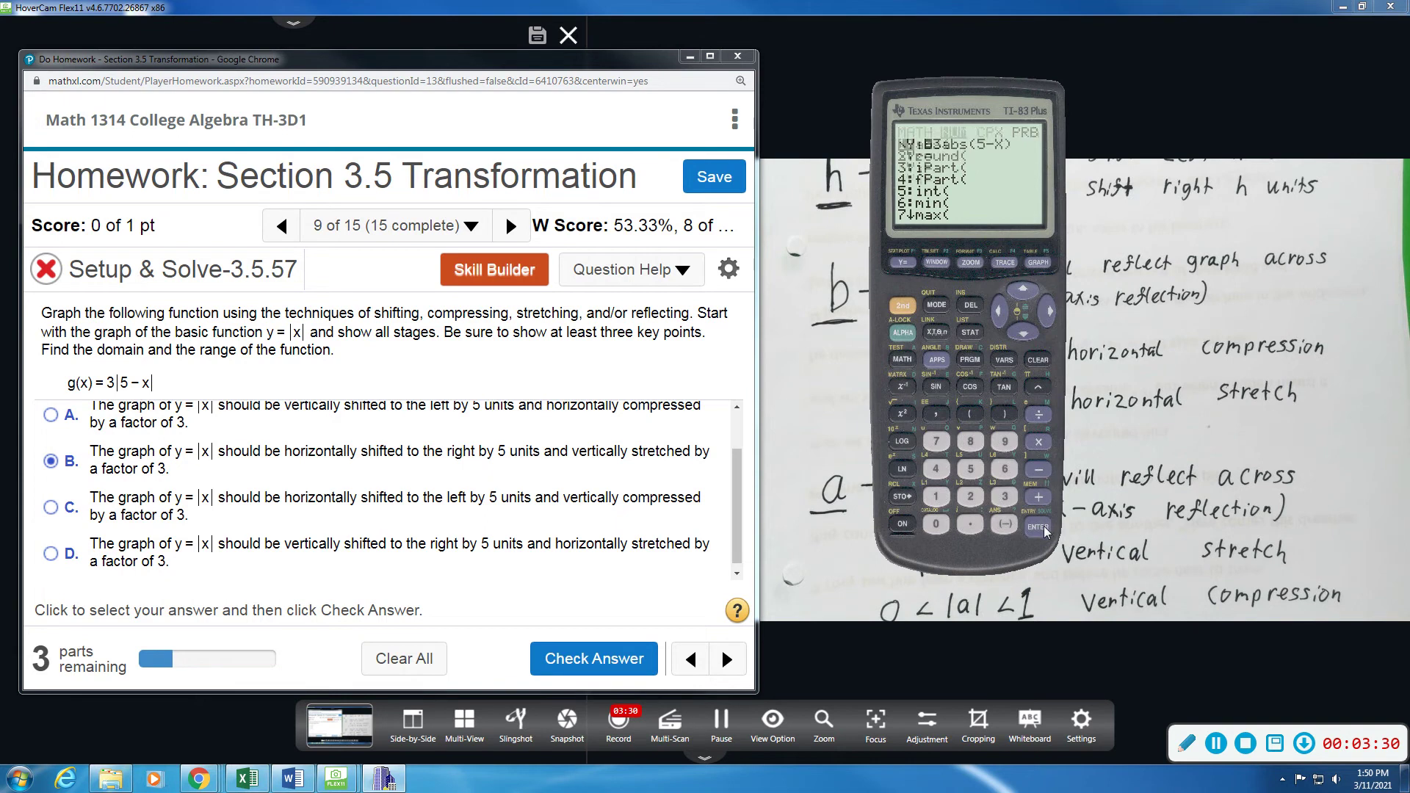
{"action": "left_click", "coordinate": [934, 332]}
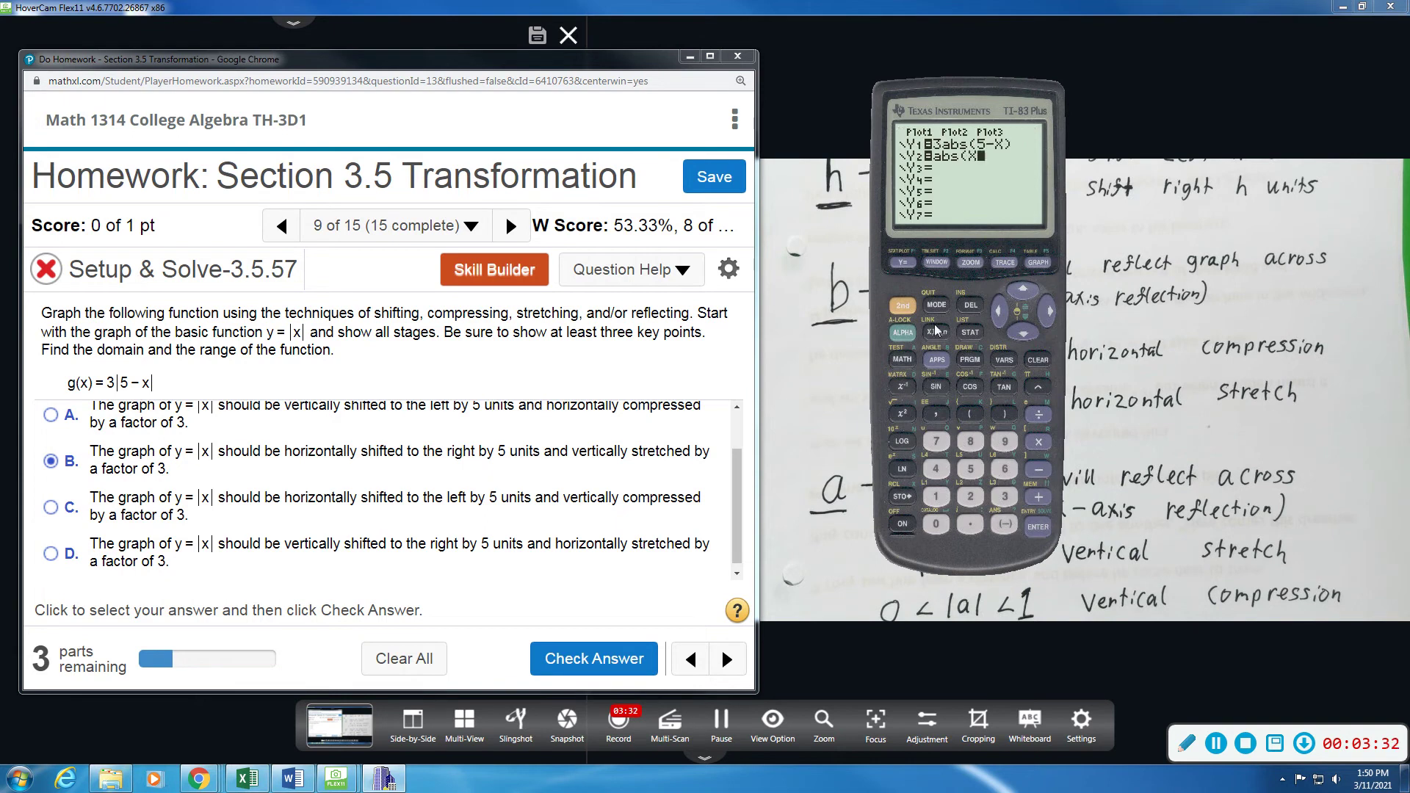
{"action": "left_click", "coordinate": [1010, 410]}
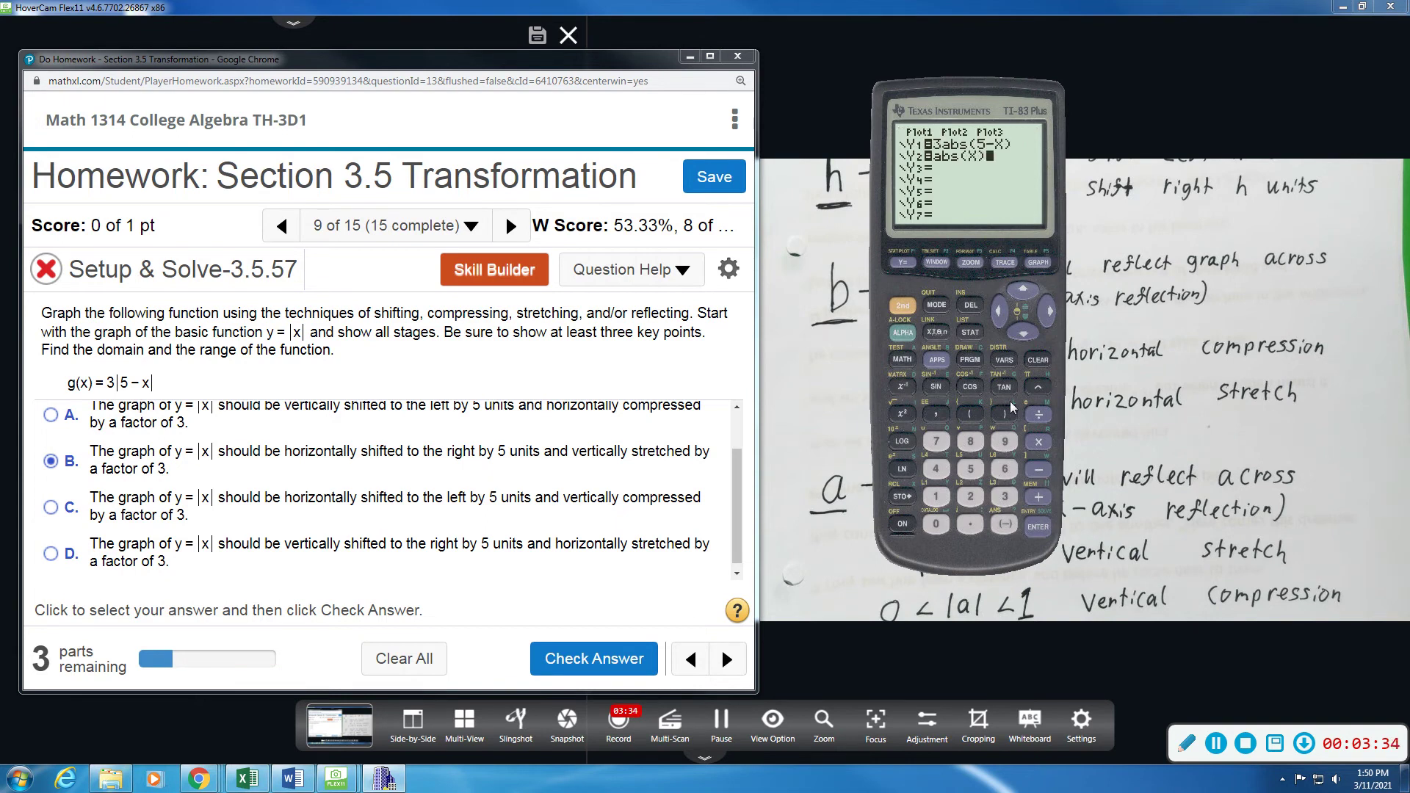
{"action": "left_click", "coordinate": [998, 311]}
{"action": "left_click", "coordinate": [998, 311]}
{"action": "left_click", "coordinate": [1037, 262]}
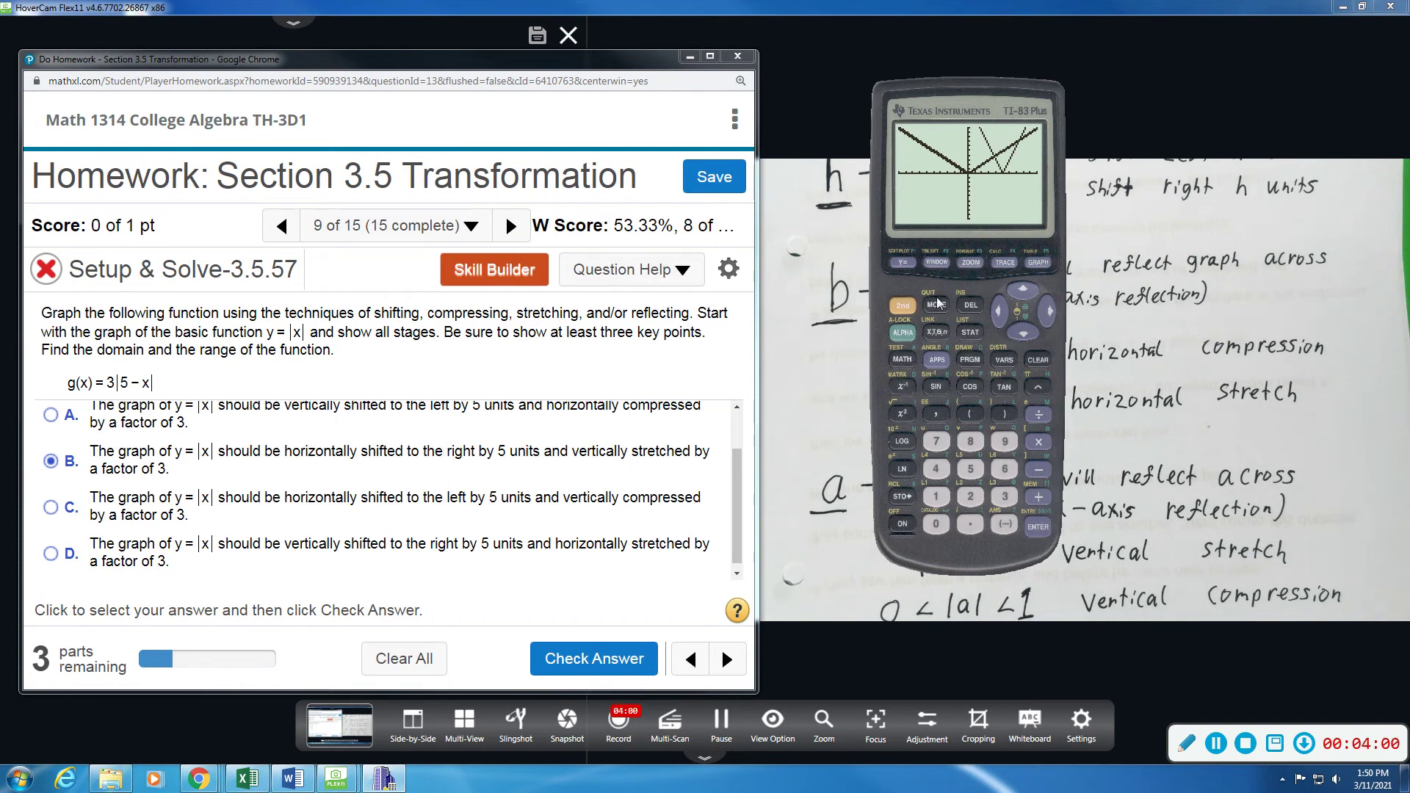
Edit Y1 to abs(5+X) and graph it alongside abs(X)
{"action": "left_click", "coordinate": [899, 262]}
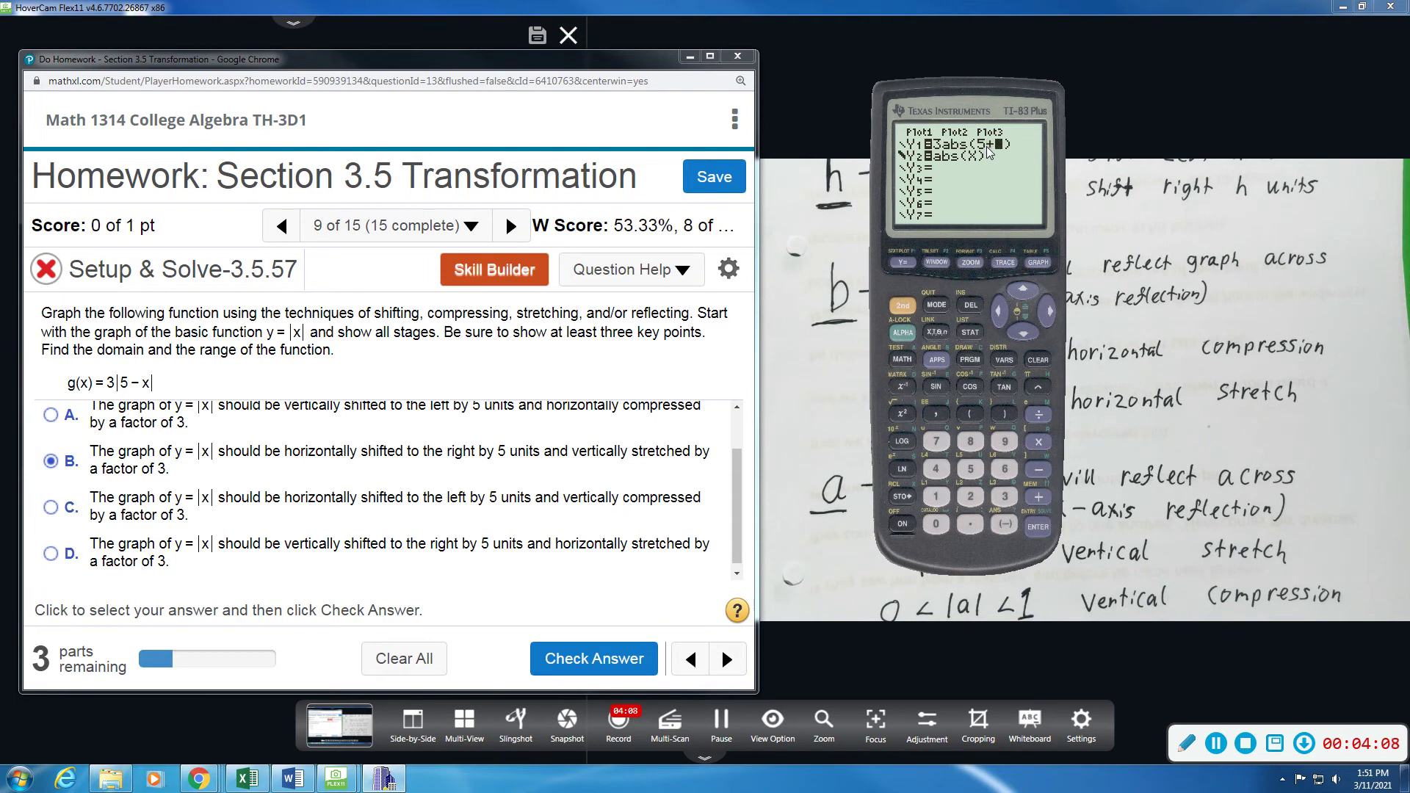
{"action": "left_click", "coordinate": [1041, 262]}
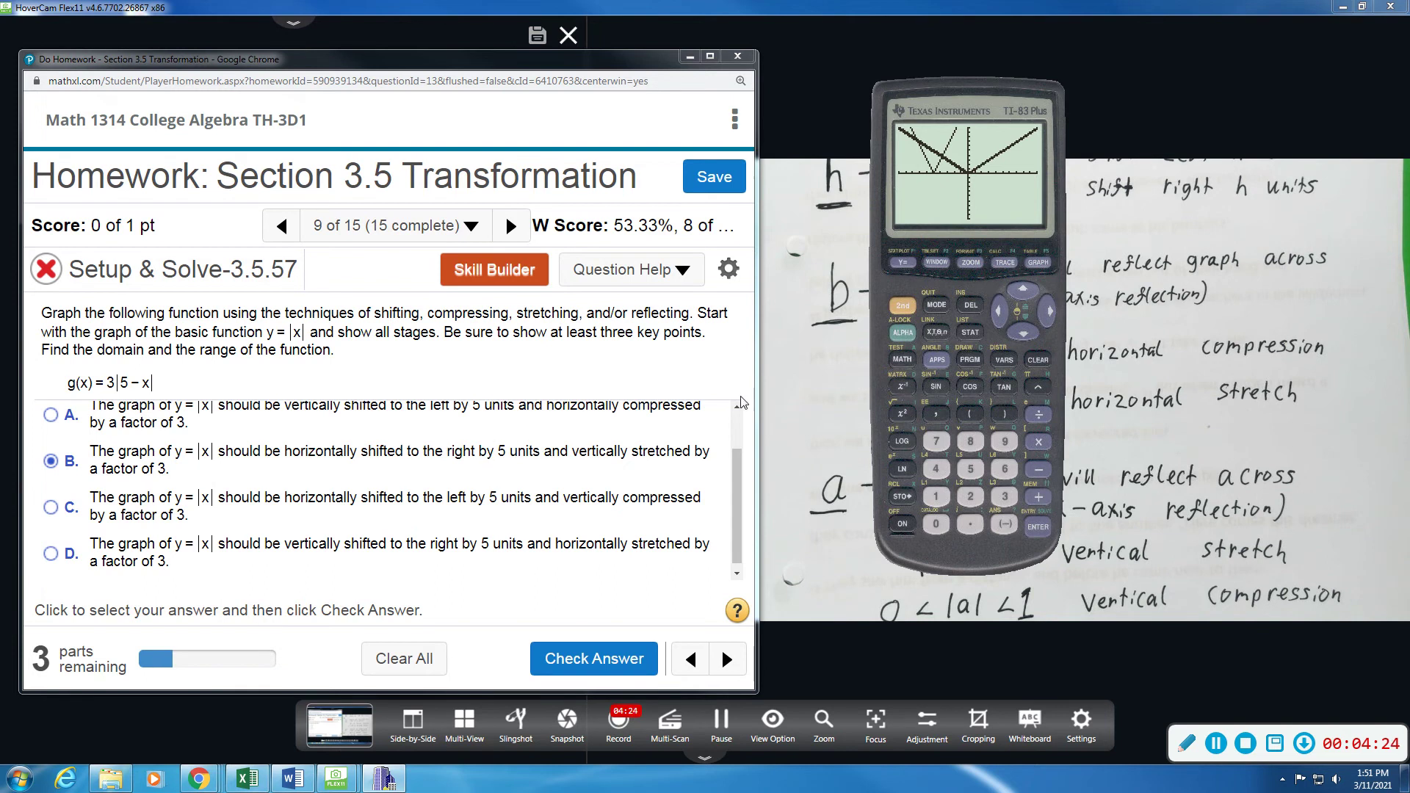
Restore Y1 to 3abs(5−X), regraph it with abs(X), and check answer B in MathXL
{"action": "left_click", "coordinate": [902, 260]}
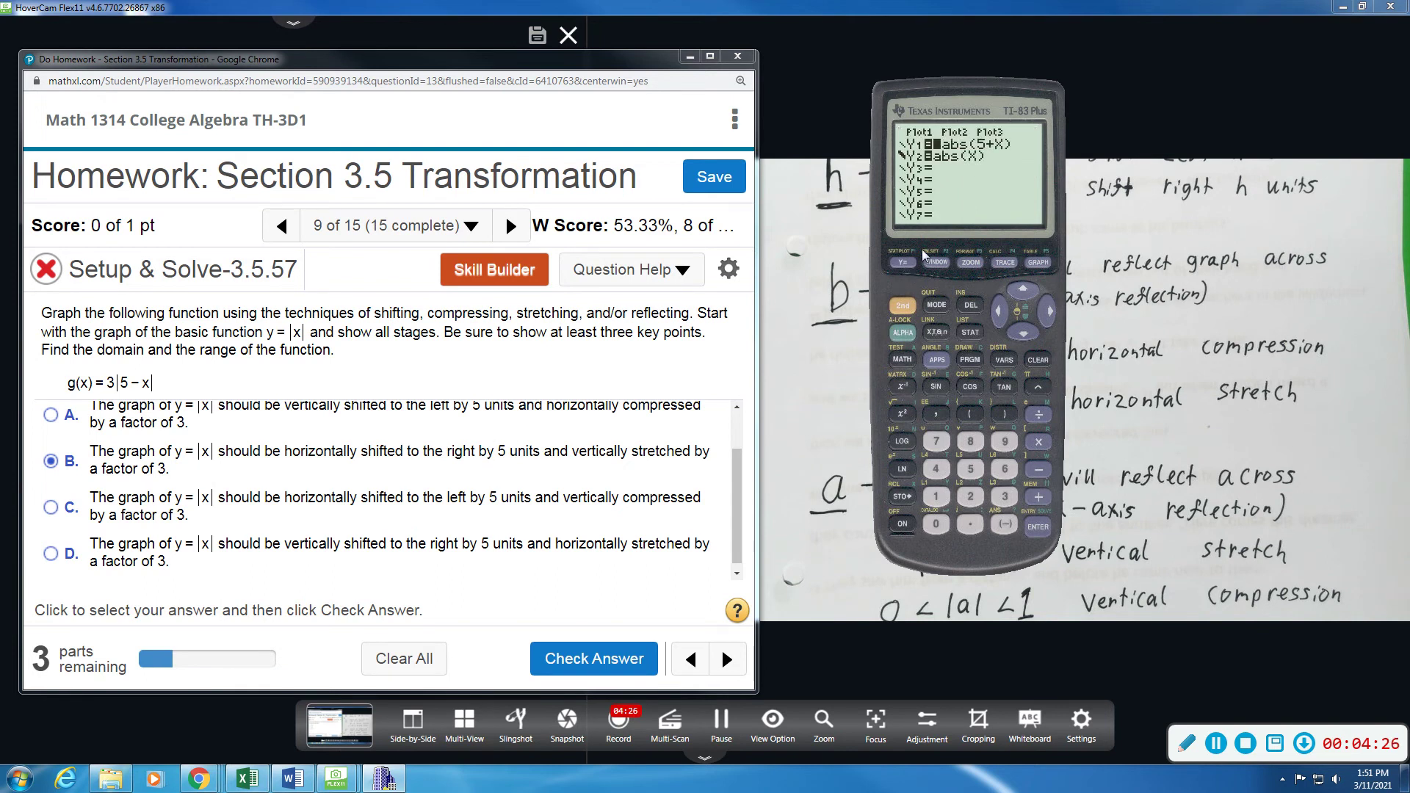
{"action": "type", "text": "3"}
{"action": "key", "text": "Left"}
{"action": "type", "text": "-"}
{"action": "left_click", "coordinate": [1038, 264]}
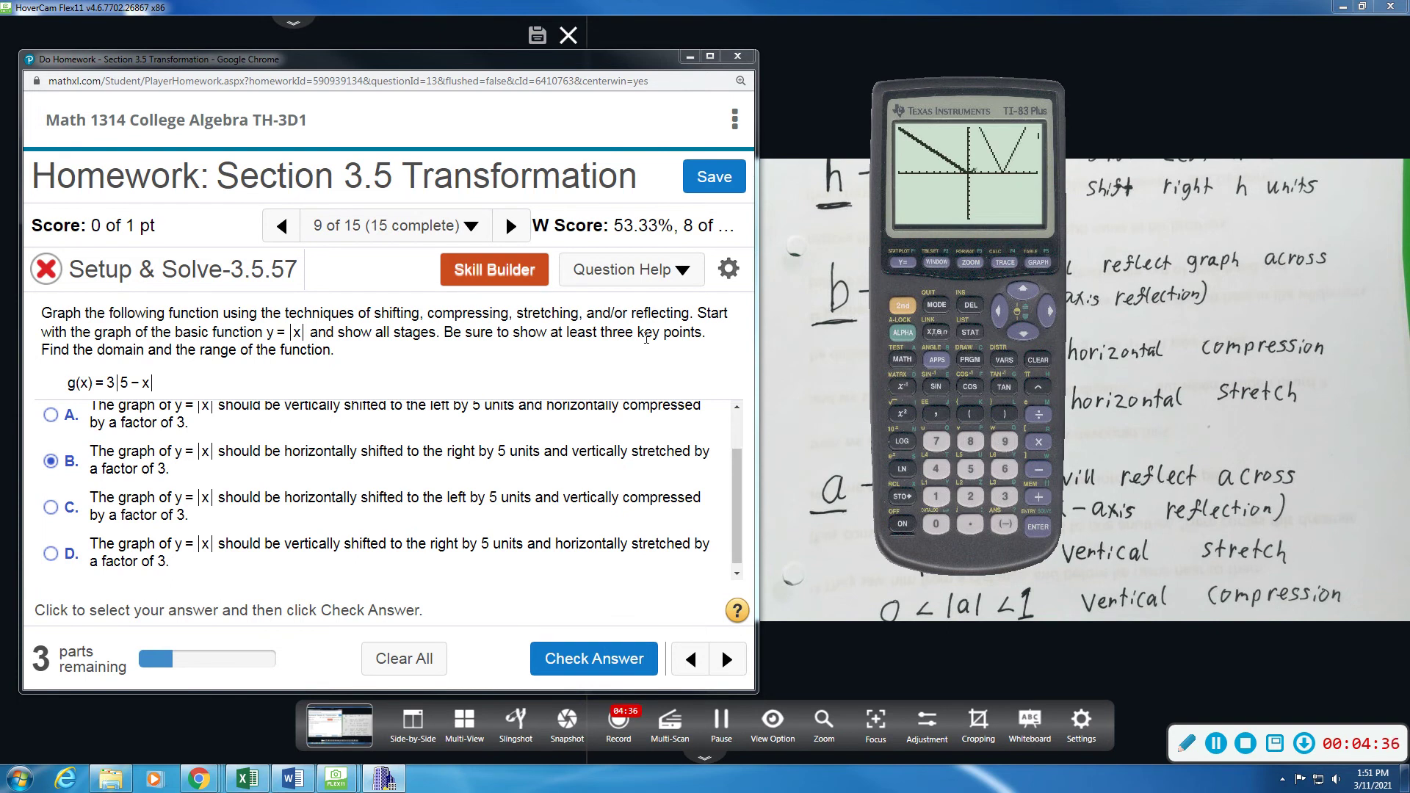
{"action": "left_click", "coordinate": [585, 659]}
Dismiss the success message, choose graph B, check it, and continue to the domain part
{"action": "left_click", "coordinate": [392, 495]}
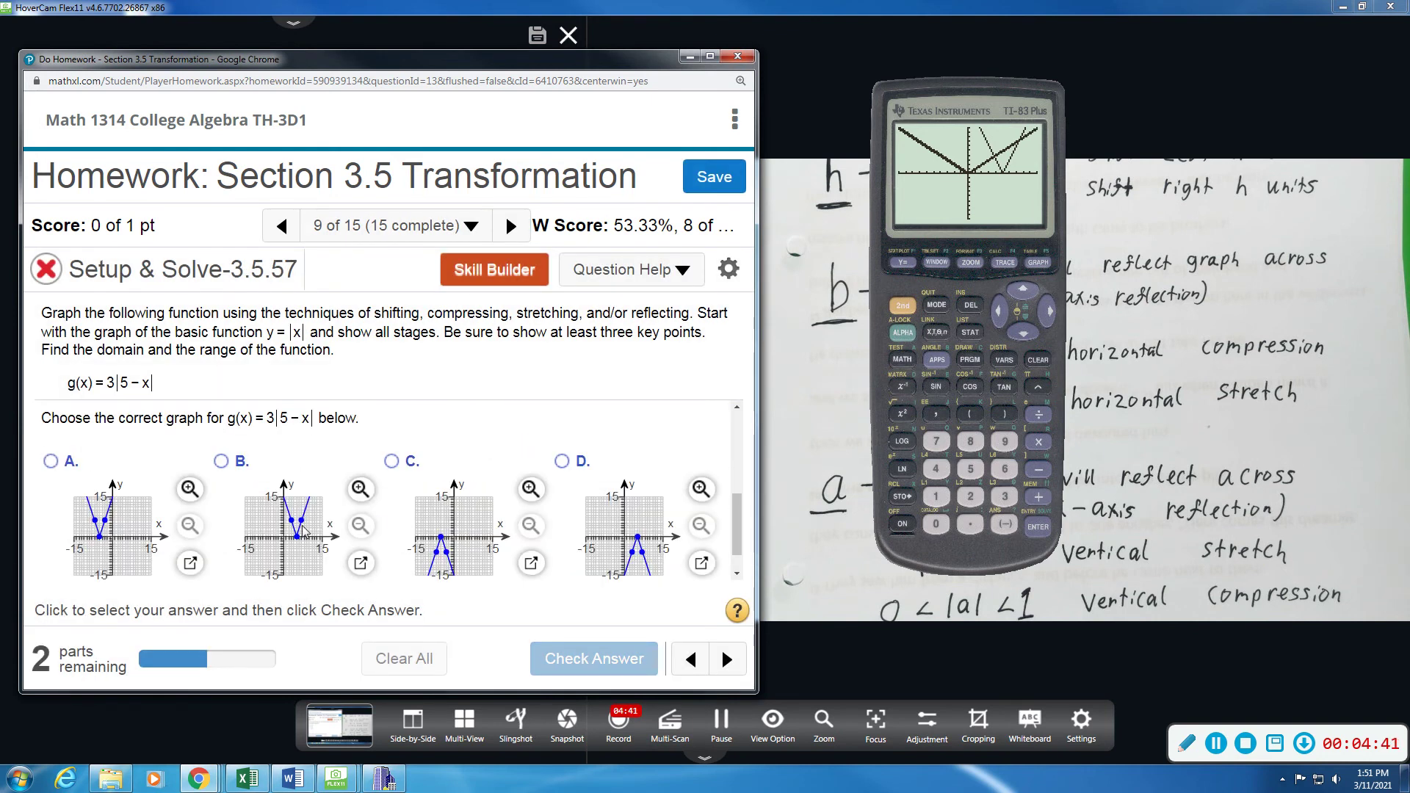
{"action": "left_click", "coordinate": [221, 461]}
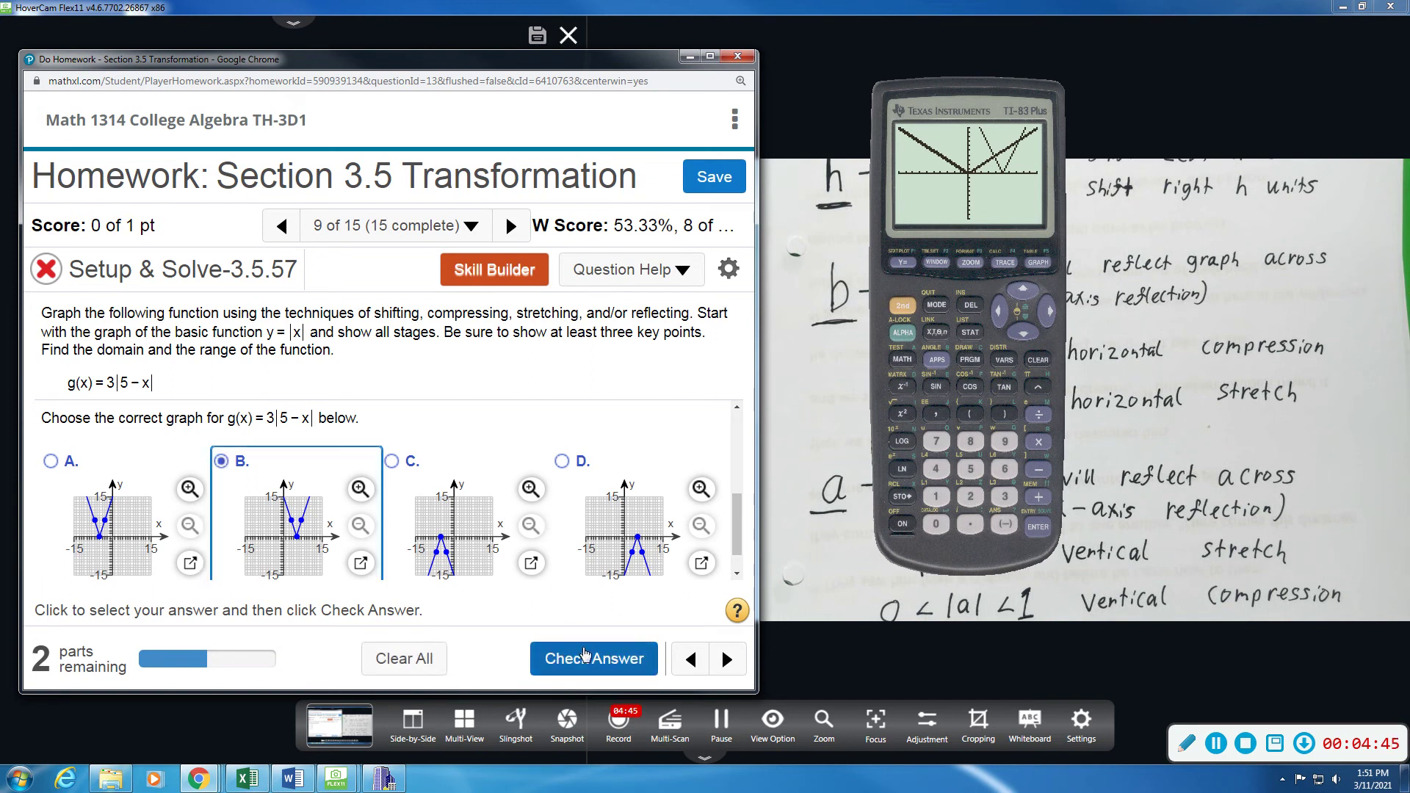
{"action": "left_click", "coordinate": [585, 655]}
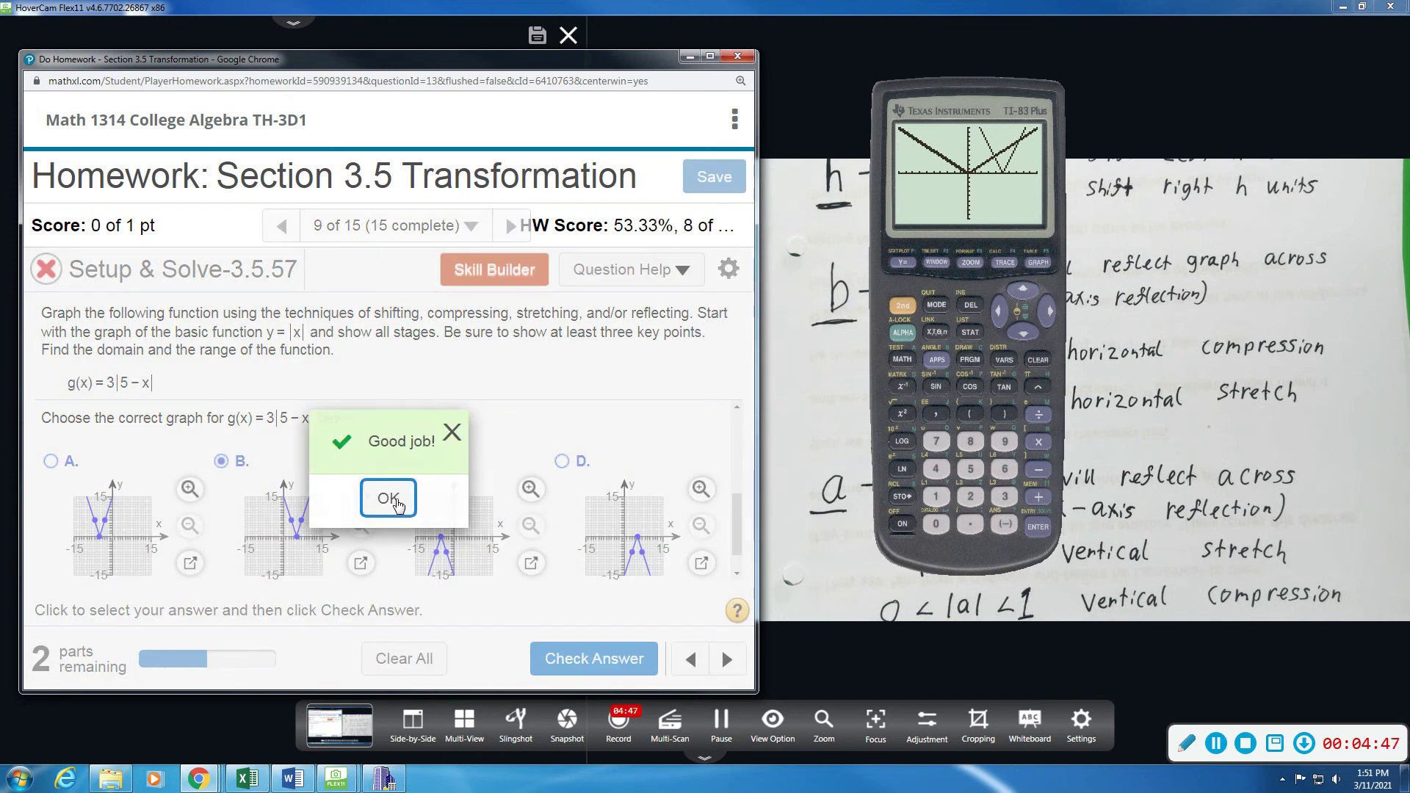
{"action": "left_click", "coordinate": [389, 498]}
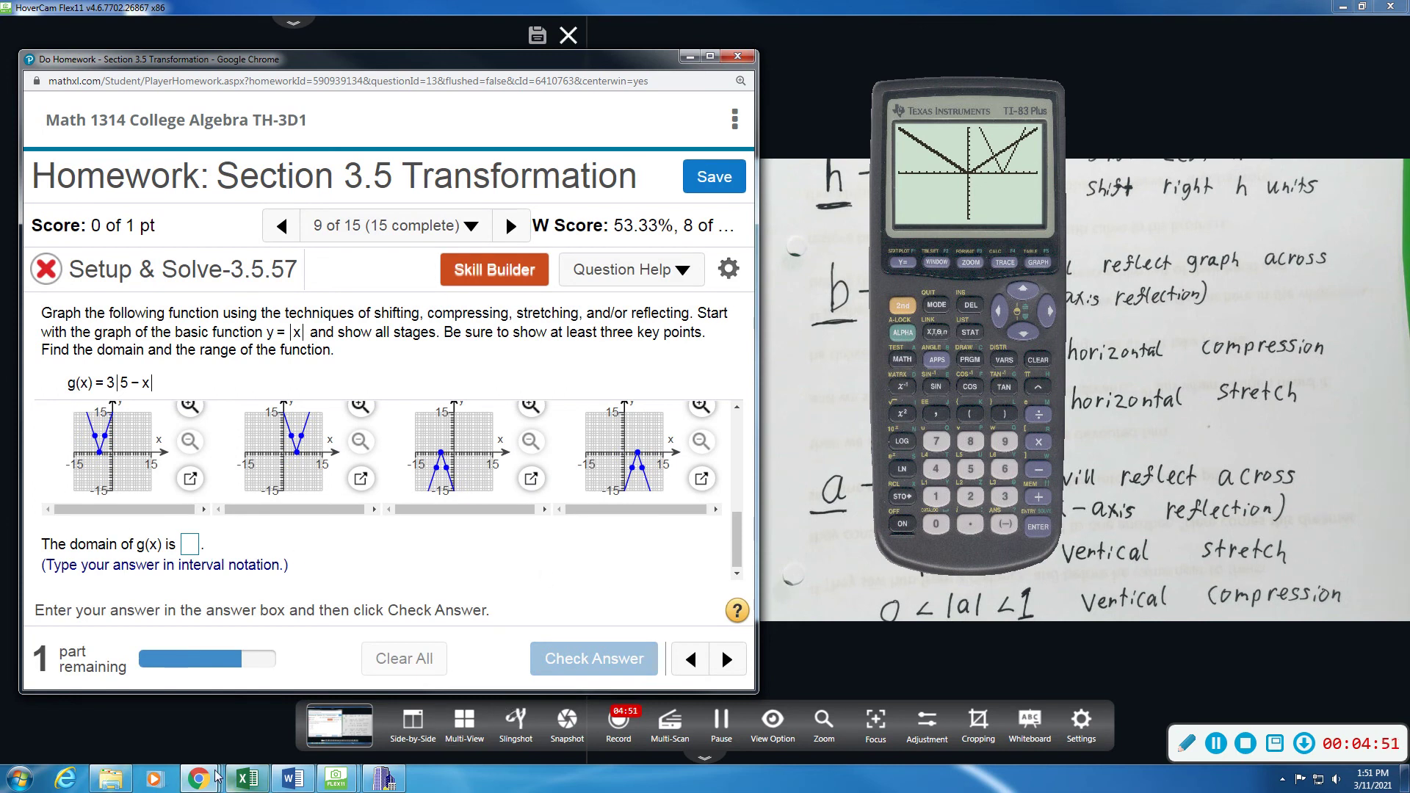
Bring up the Blackboard course page, then minimize it to see the homework
{"action": "mouse_move", "coordinate": [209, 778]}
{"action": "left_click", "coordinate": [101, 725]}
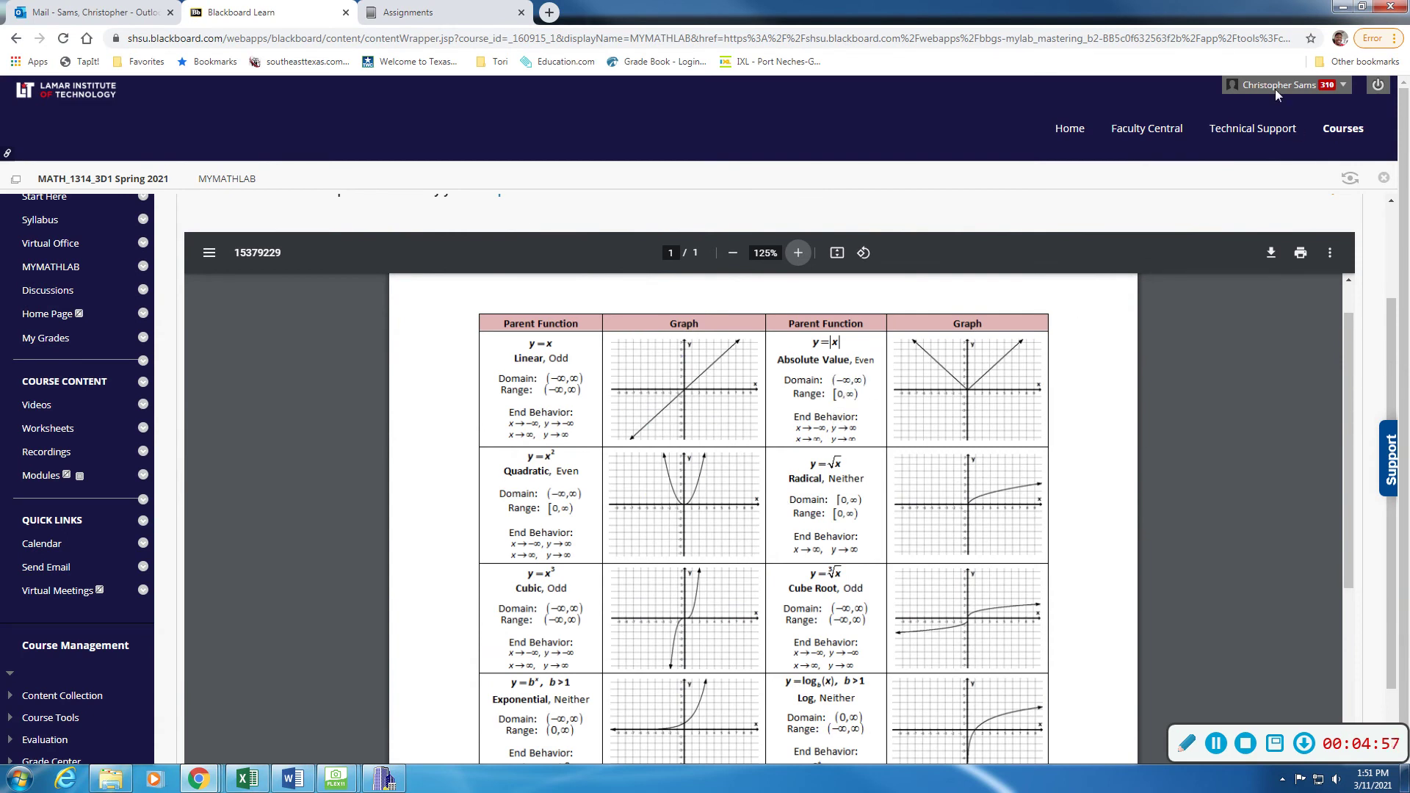
{"action": "left_click", "coordinate": [1341, 6]}
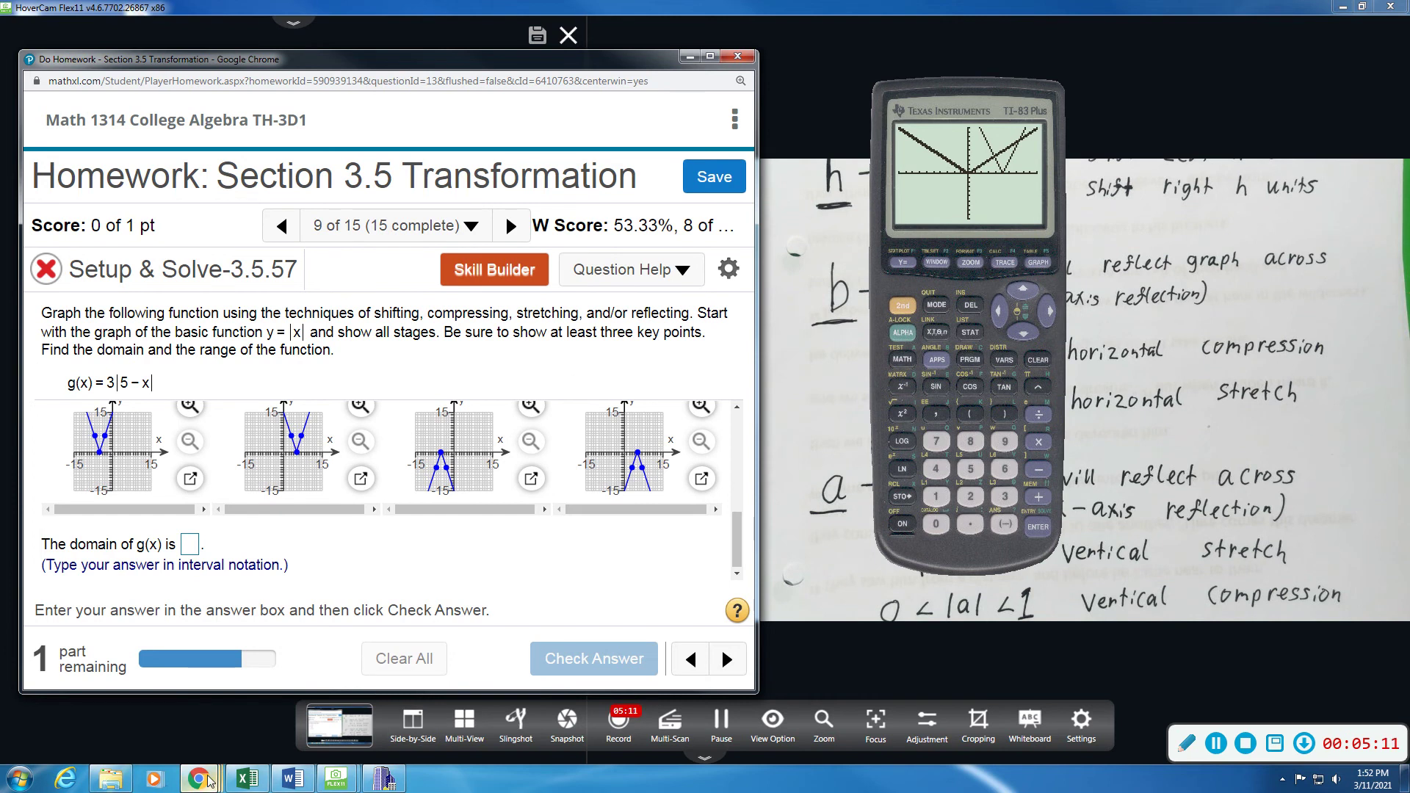
Reopen the parent functions PDF and scroll through its domain and range chart
{"action": "mouse_move", "coordinate": [208, 781]}
{"action": "left_click", "coordinate": [129, 737]}
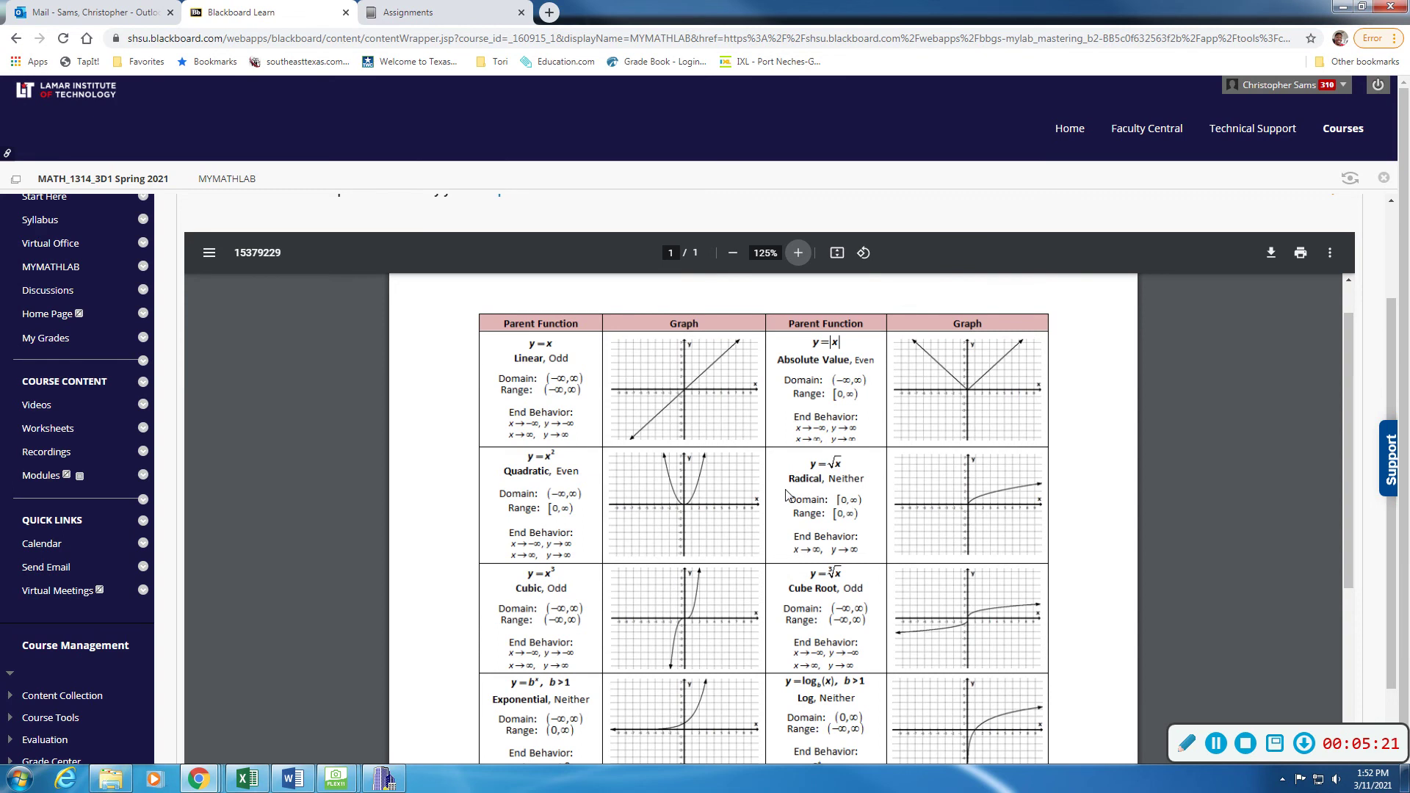
{"action": "scroll", "coordinate": [787, 496], "scroll_direction": "down", "scroll_amount": 1}
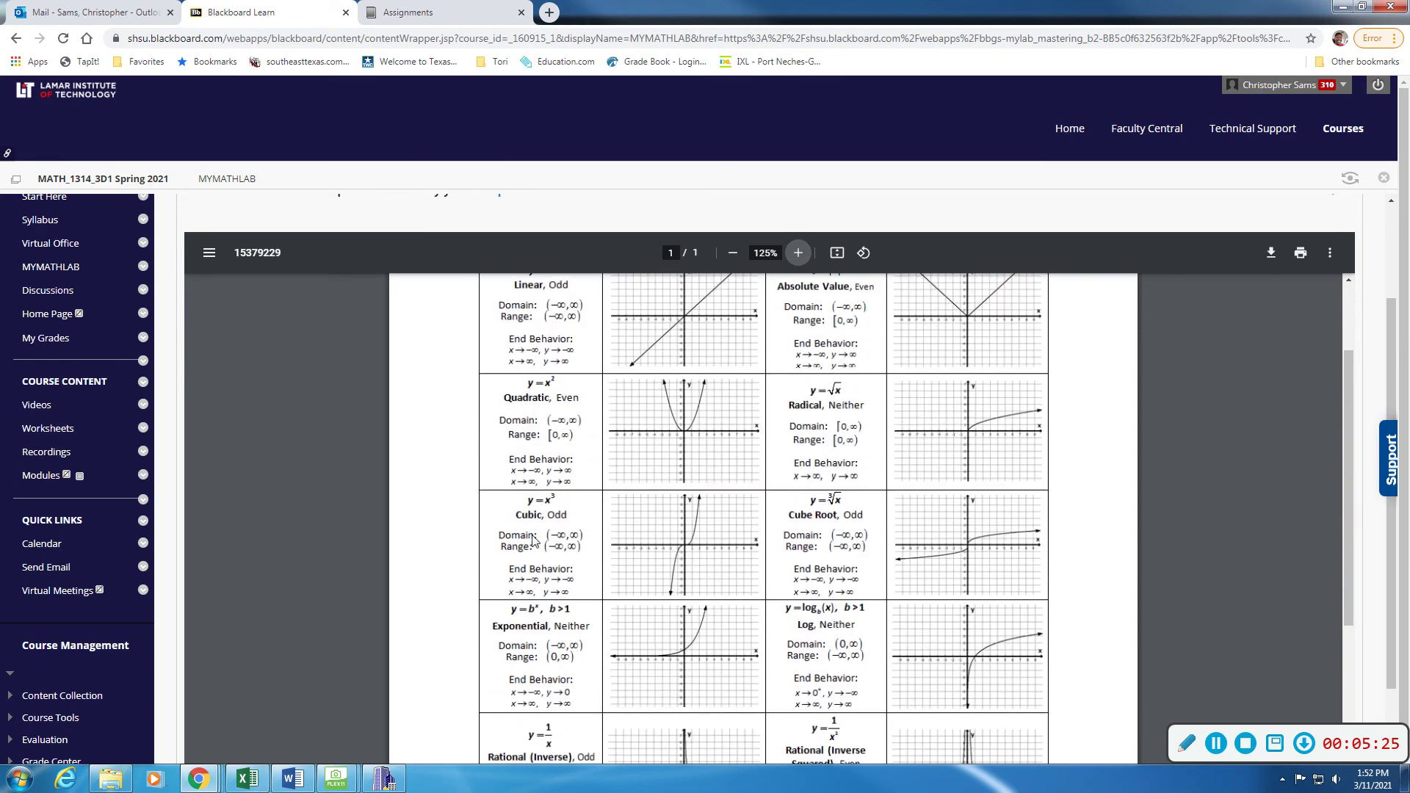
{"action": "scroll", "coordinate": [534, 542], "scroll_direction": "down", "scroll_amount": 1}
{"action": "scroll", "coordinate": [534, 541], "scroll_direction": "down", "scroll_amount": 1}
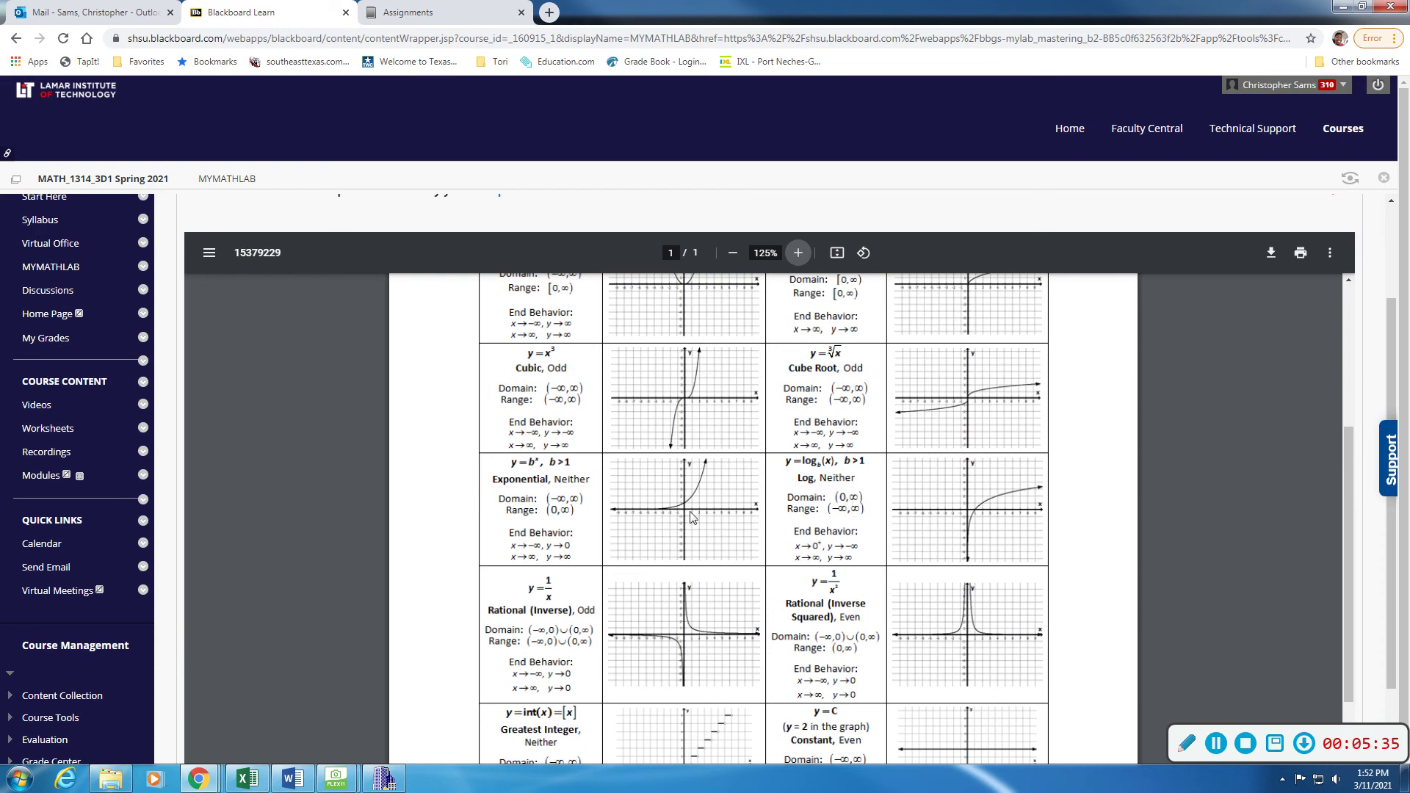
{"action": "scroll", "coordinate": [630, 534], "scroll_direction": "down", "scroll_amount": 1}
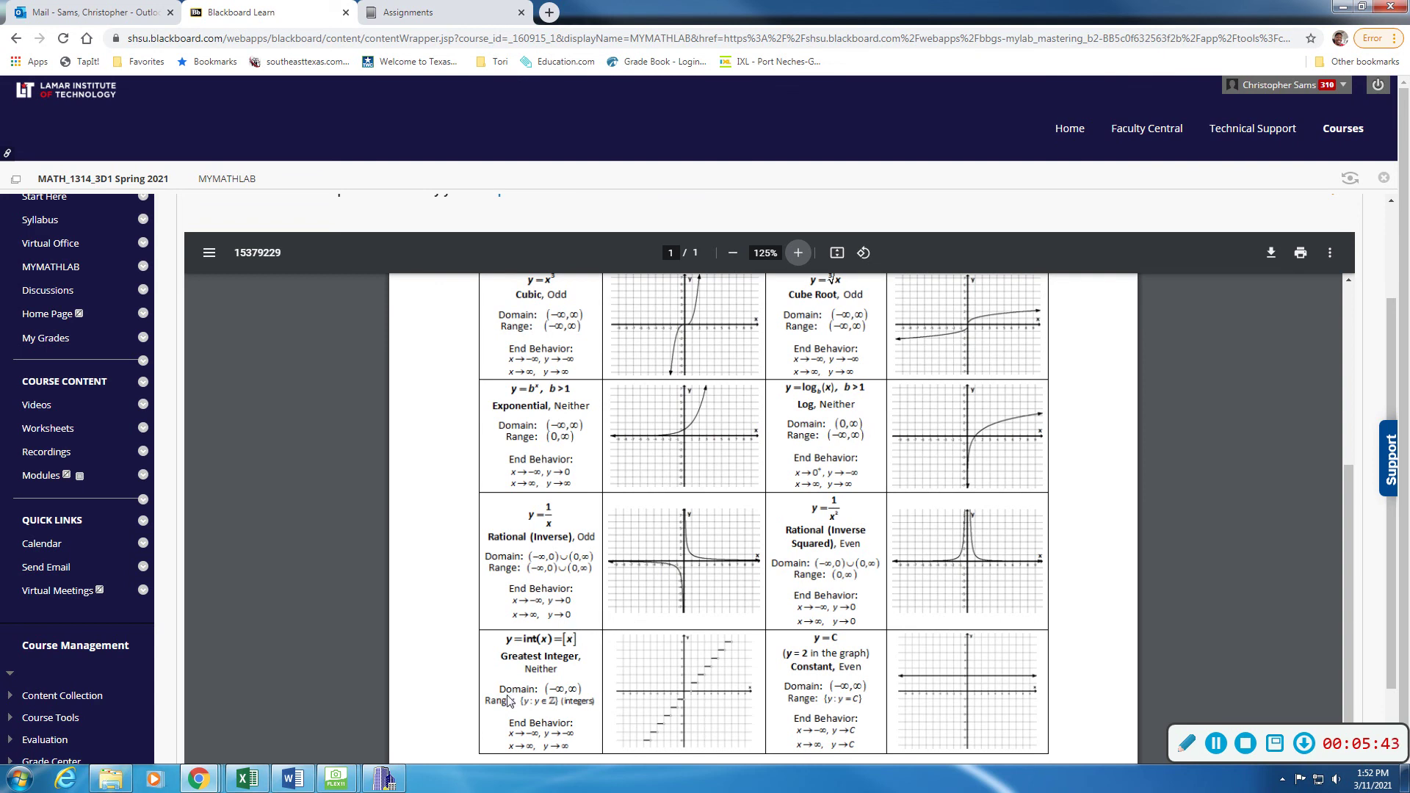
{"action": "scroll", "coordinate": [714, 558], "scroll_direction": "up", "scroll_amount": 4}
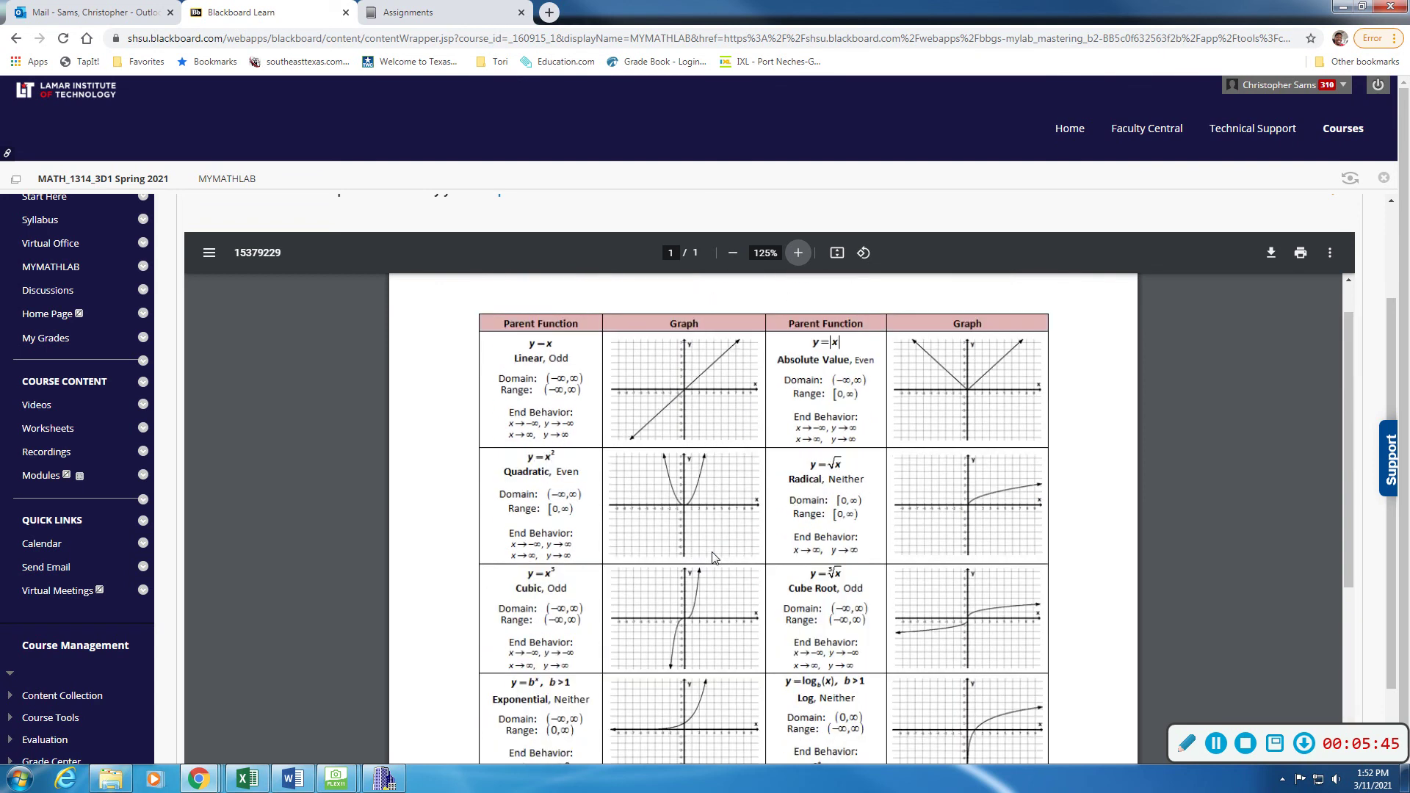
{"action": "scroll", "coordinate": [712, 559], "scroll_direction": "up", "scroll_amount": 1}
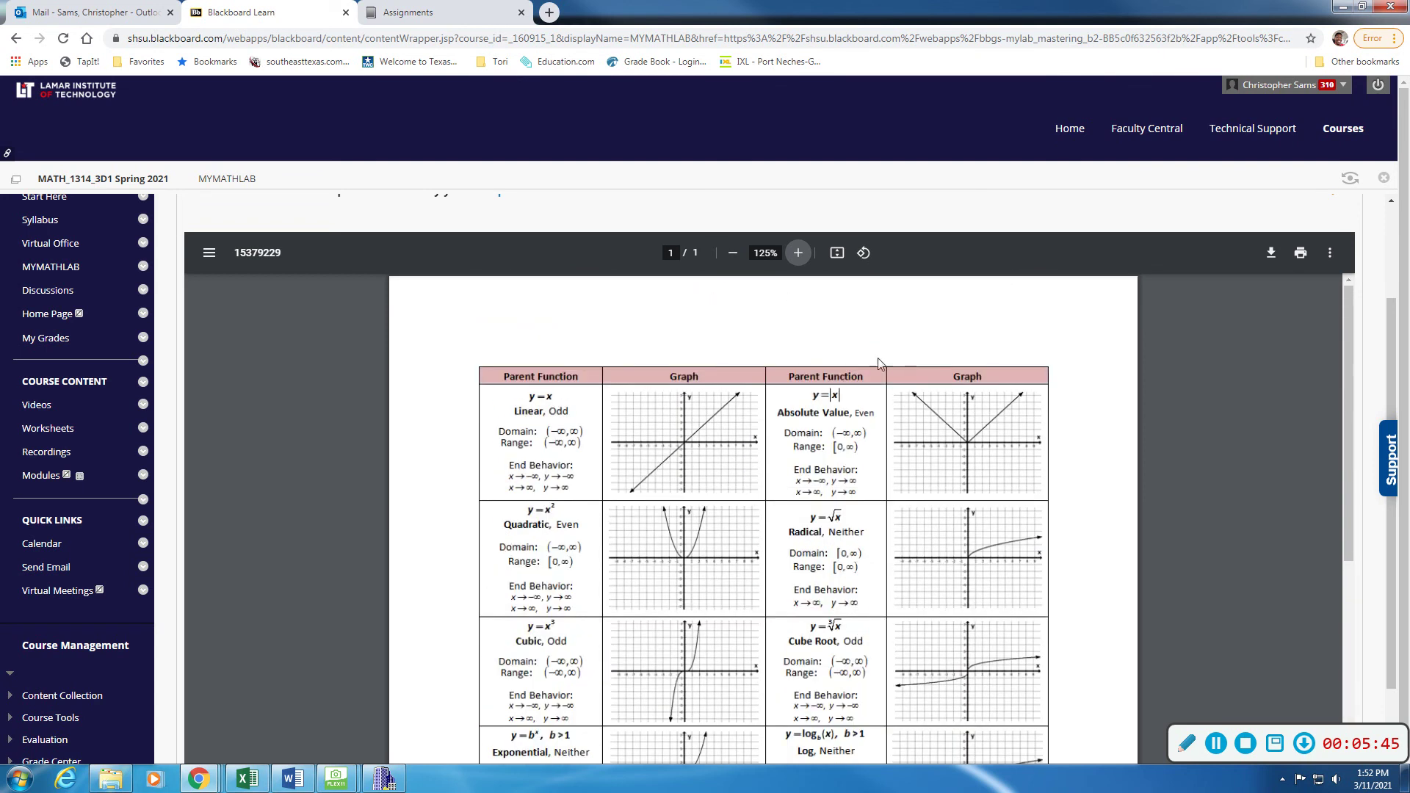
Enter the domain (−∞,∞) for g(x), check it, and continue to the range part
{"action": "left_click", "coordinate": [1344, 6]}
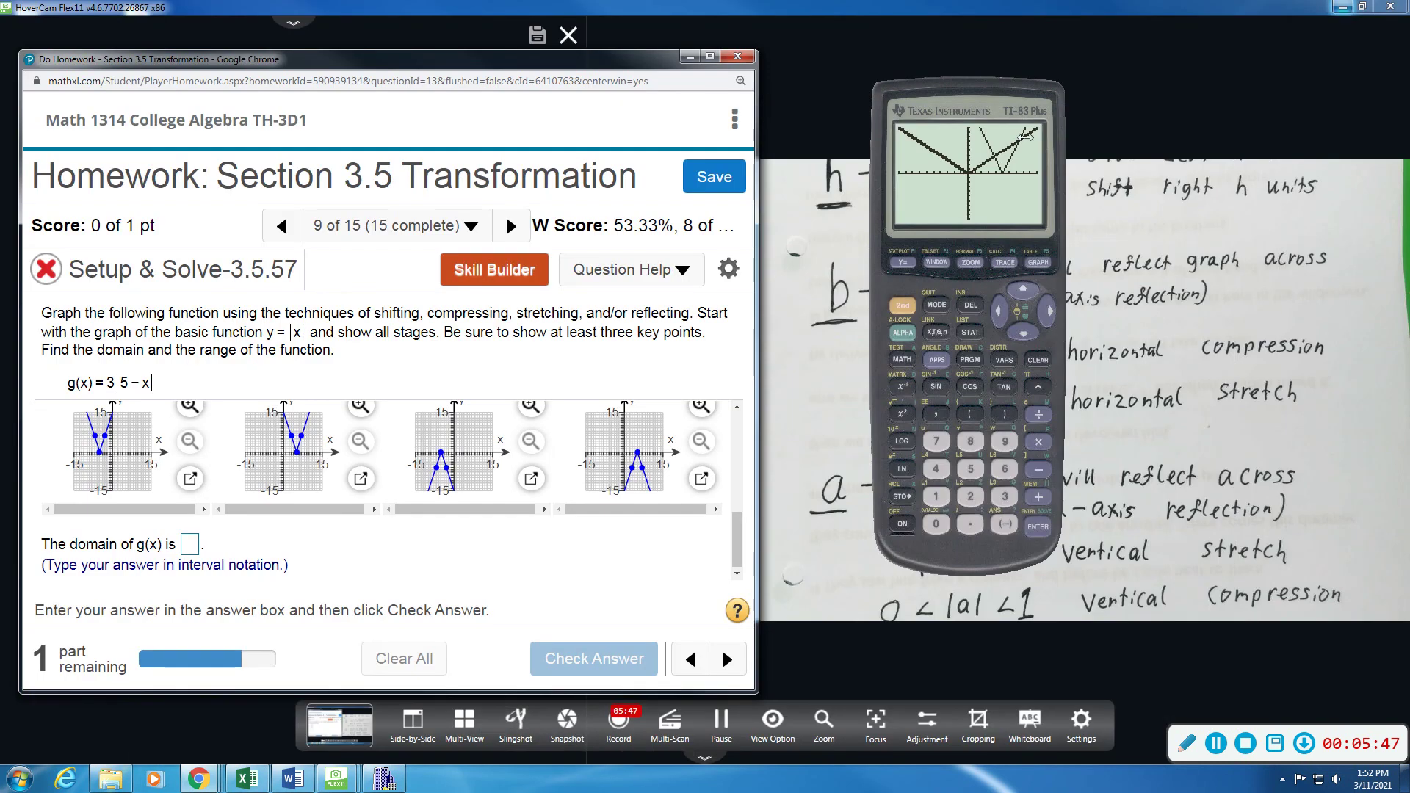
{"action": "left_click", "coordinate": [196, 545]}
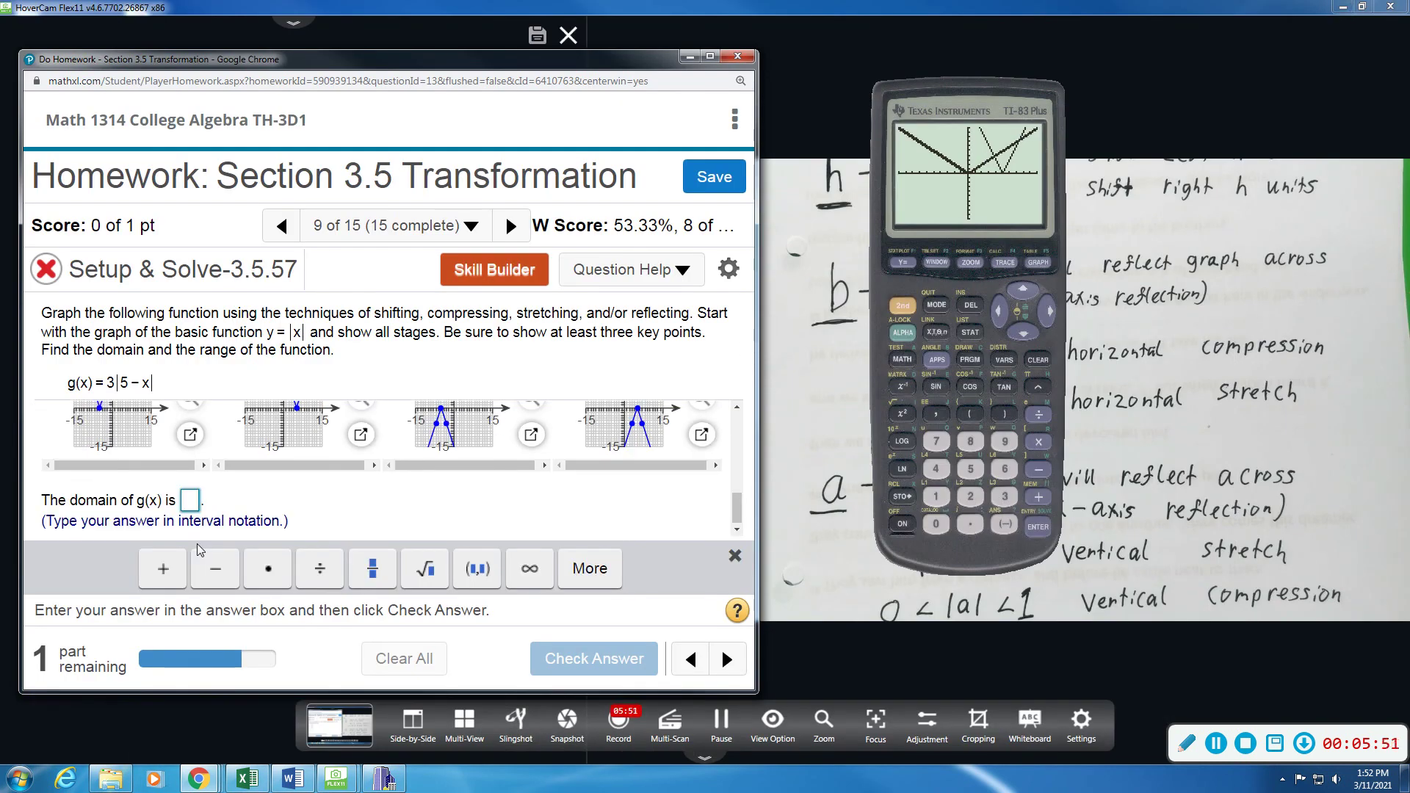
{"action": "type", "text": "(-"}
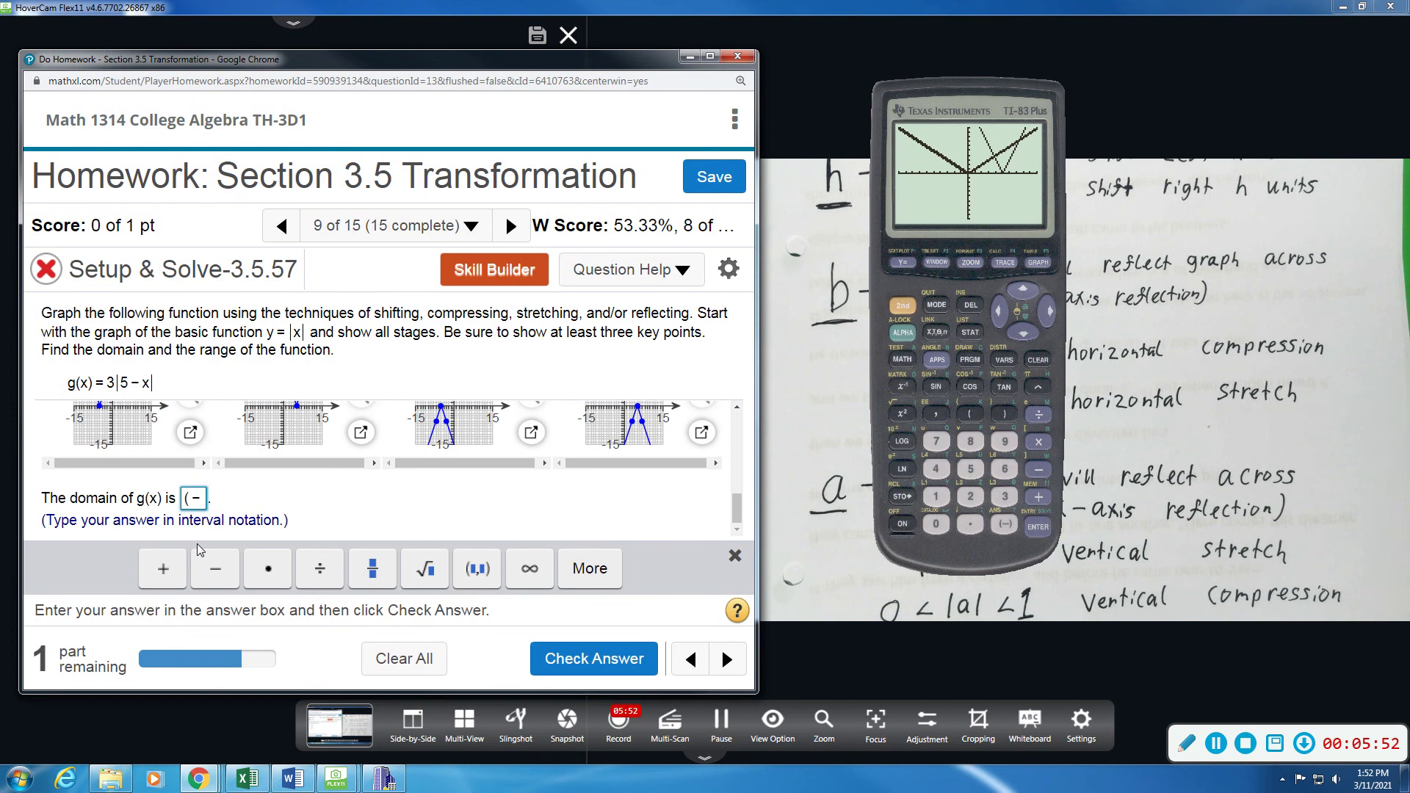
{"action": "left_click", "coordinate": [529, 569]}
{"action": "type", "text": ","}
{"action": "left_click", "coordinate": [529, 569]}
{"action": "type", "text": ")"}
{"action": "left_click", "coordinate": [584, 665]}
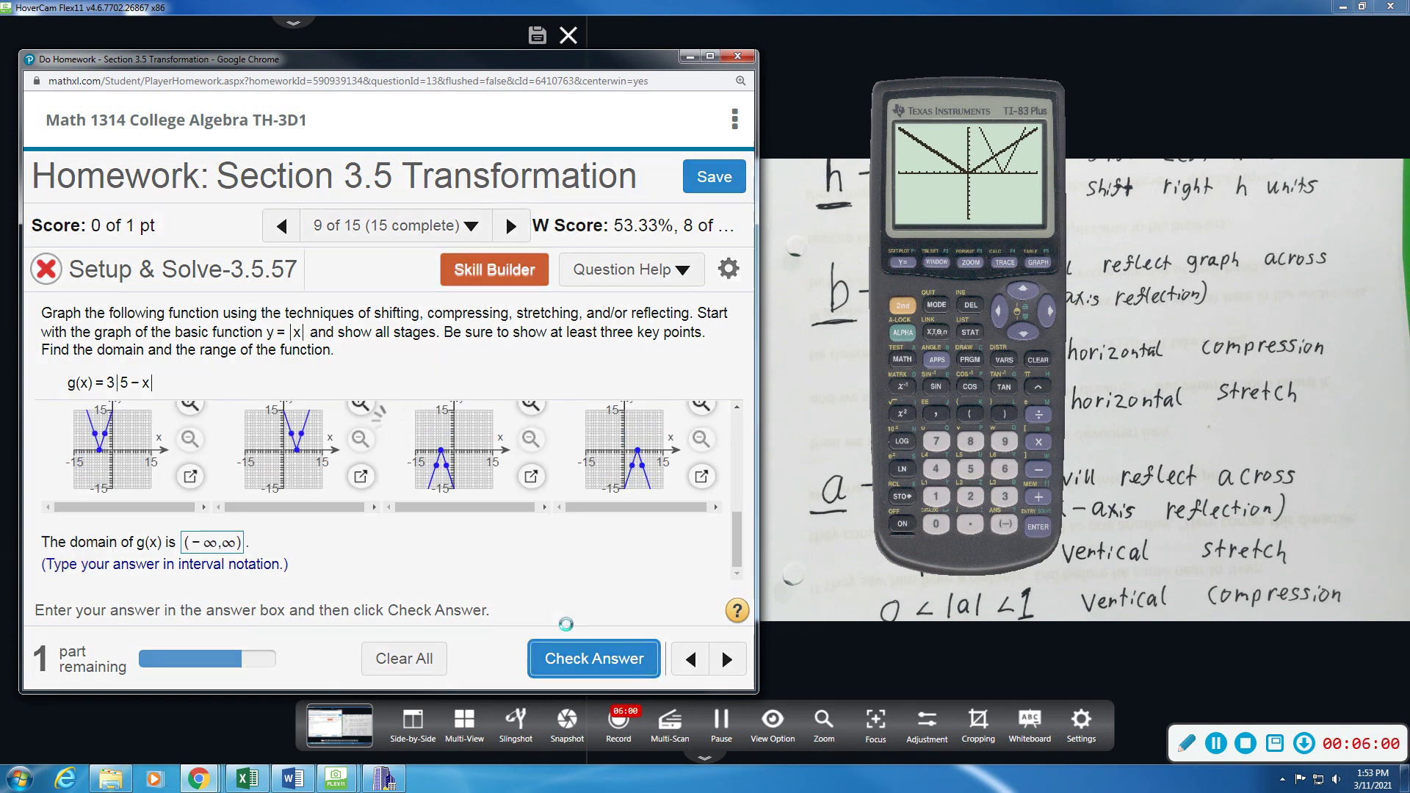
{"action": "left_click", "coordinate": [367, 507]}
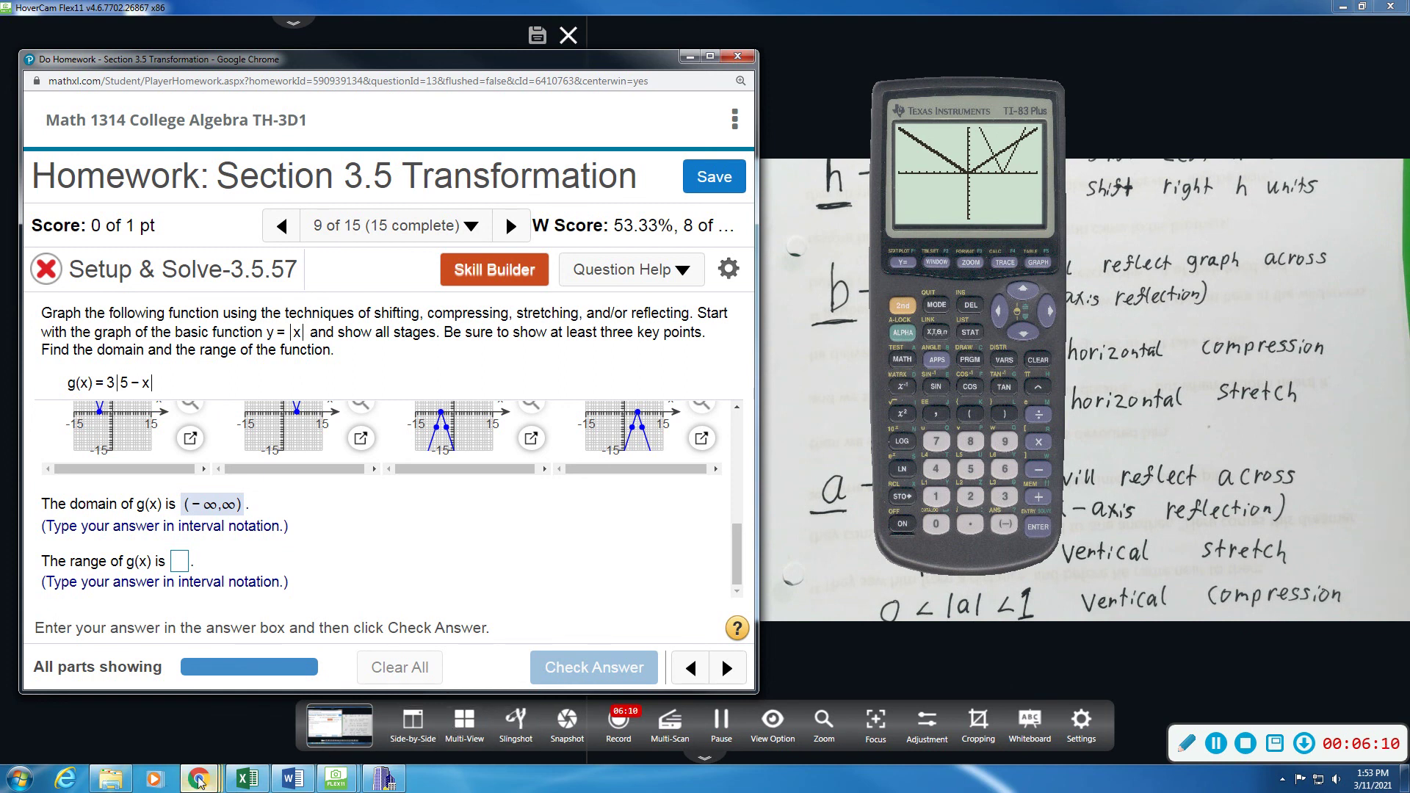
Switch back to Blackboard's parent functions PDF to read the absolute value range [0,∞)
{"action": "mouse_move", "coordinate": [198, 778]}
{"action": "left_click", "coordinate": [133, 742]}
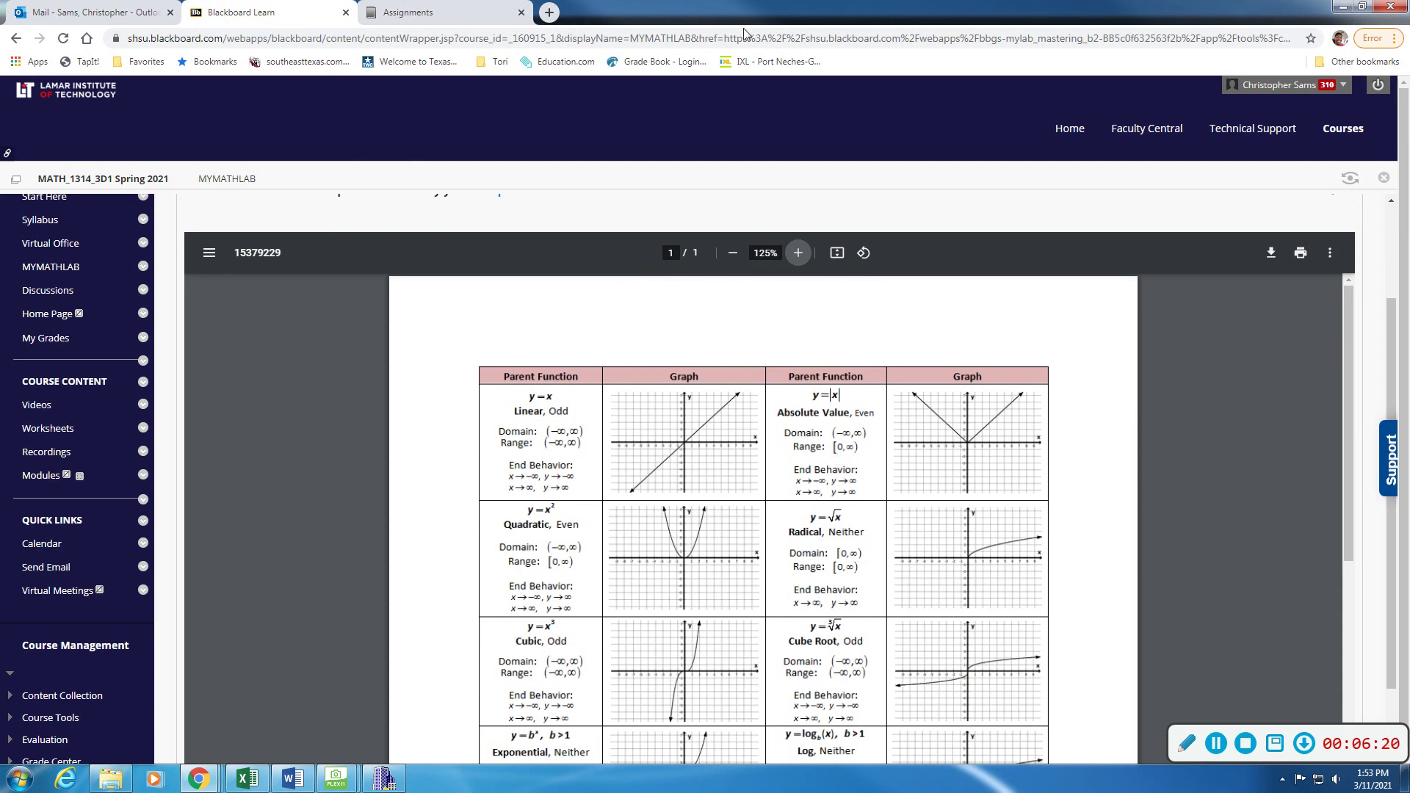
Return to the homework and begin the range of g(x) as "[0,"
{"action": "left_click", "coordinate": [1343, 5]}
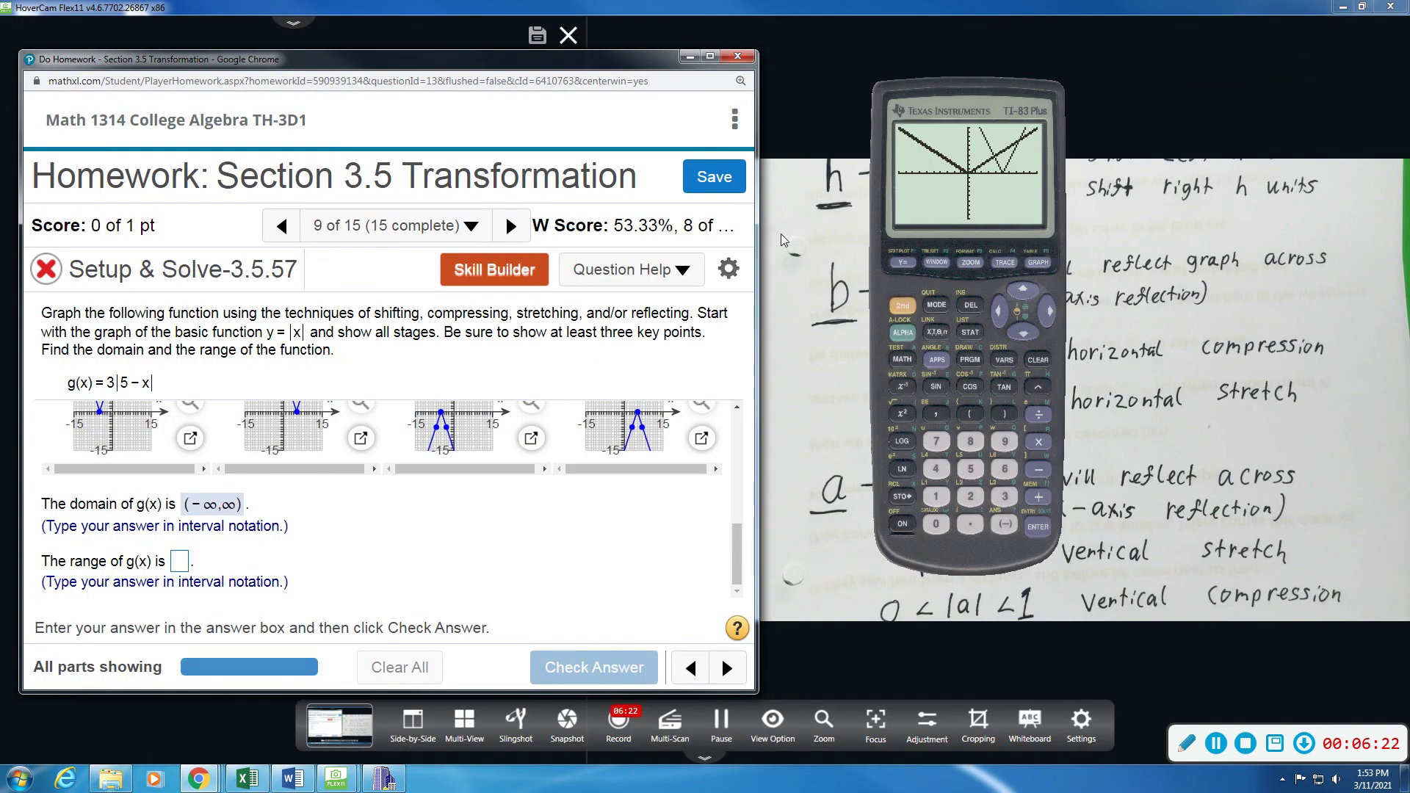
{"action": "left_click", "coordinate": [185, 563]}
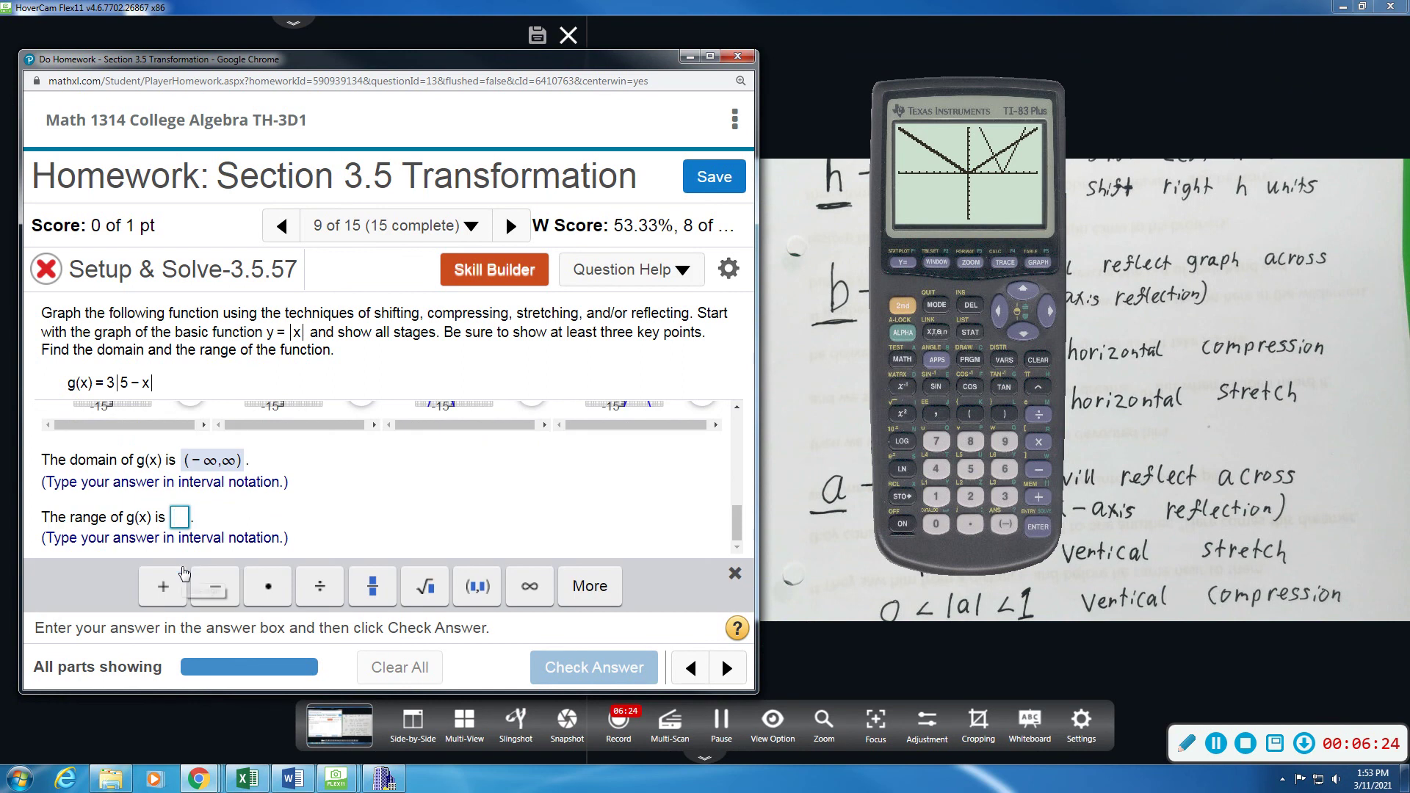
{"action": "type", "text": "[0"}
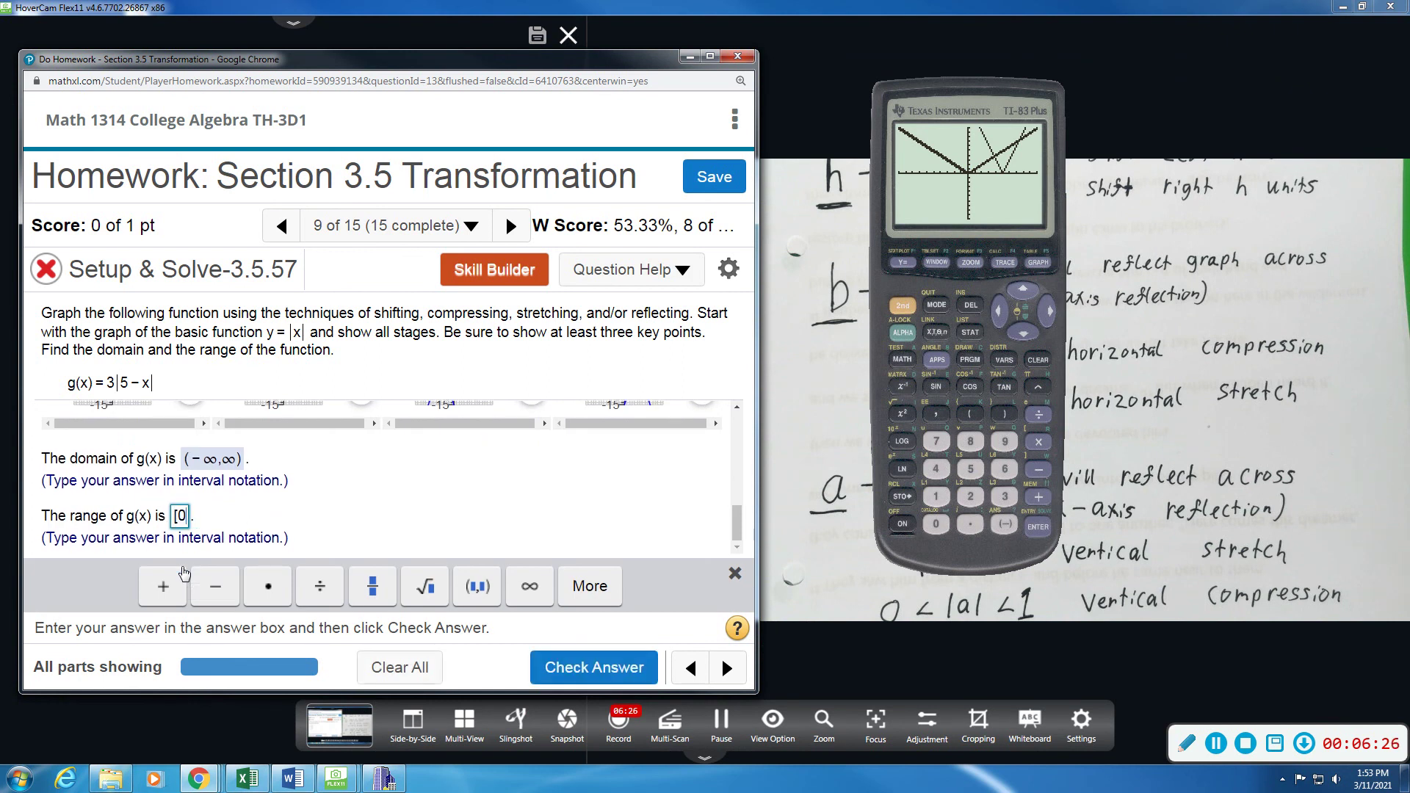
{"action": "type", "text": ","}
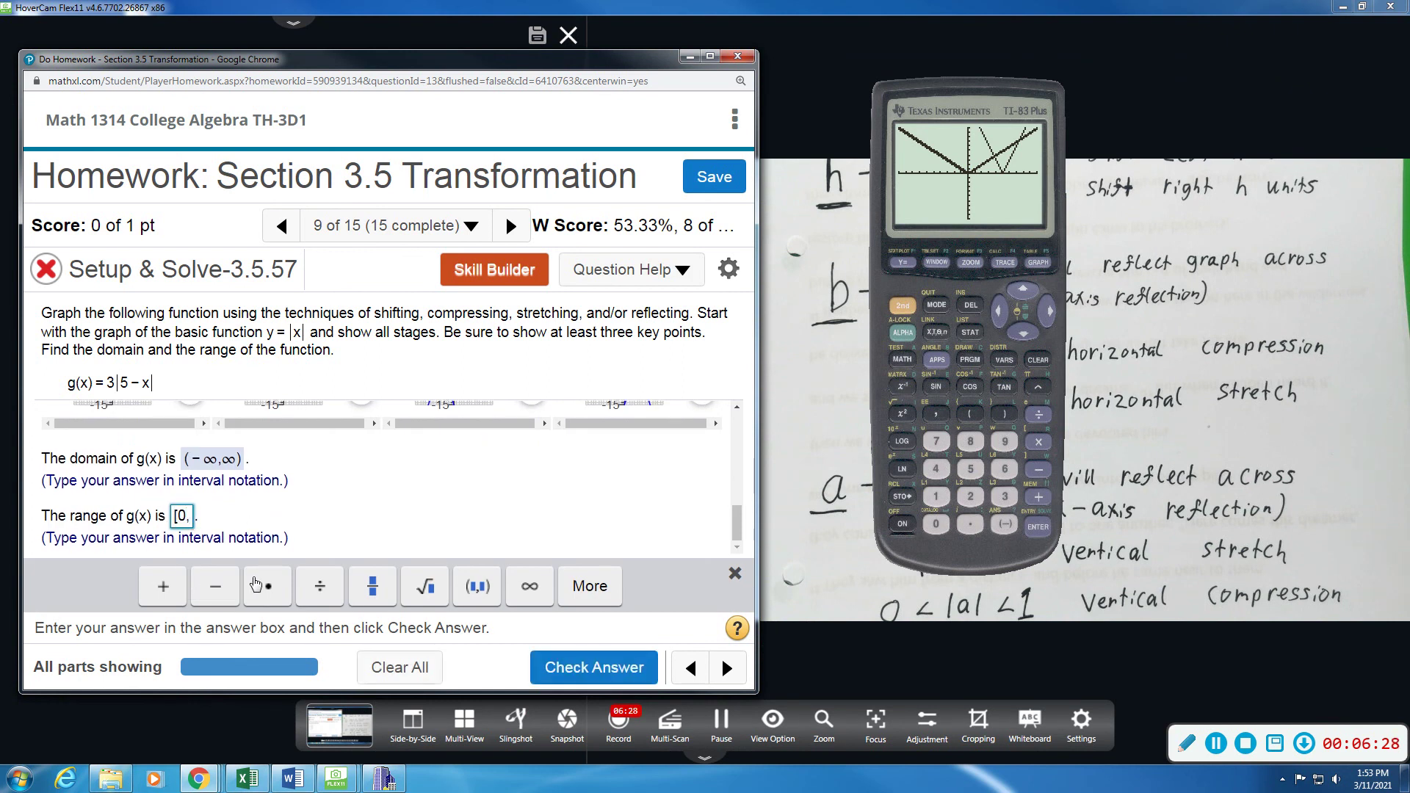